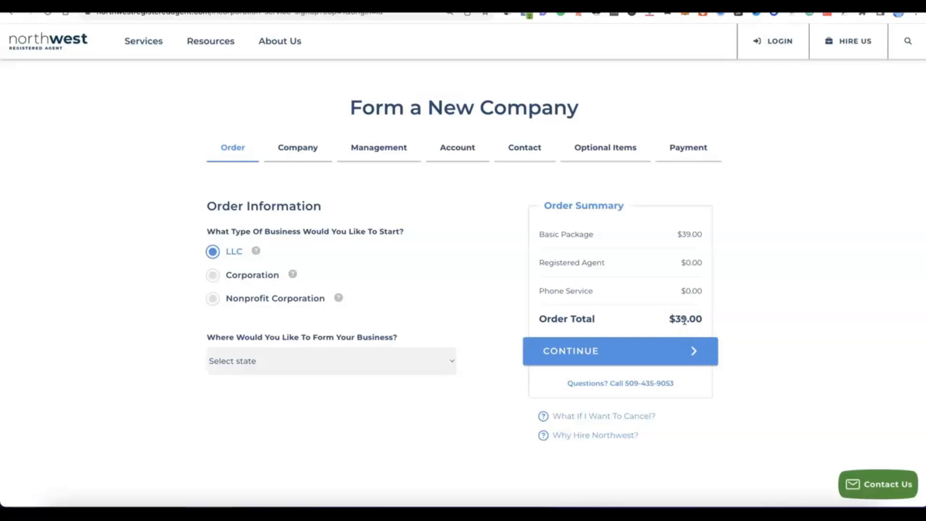
Choose NM - New Mexico as the state for forming the LLC and continue to the company details
click(449, 360)
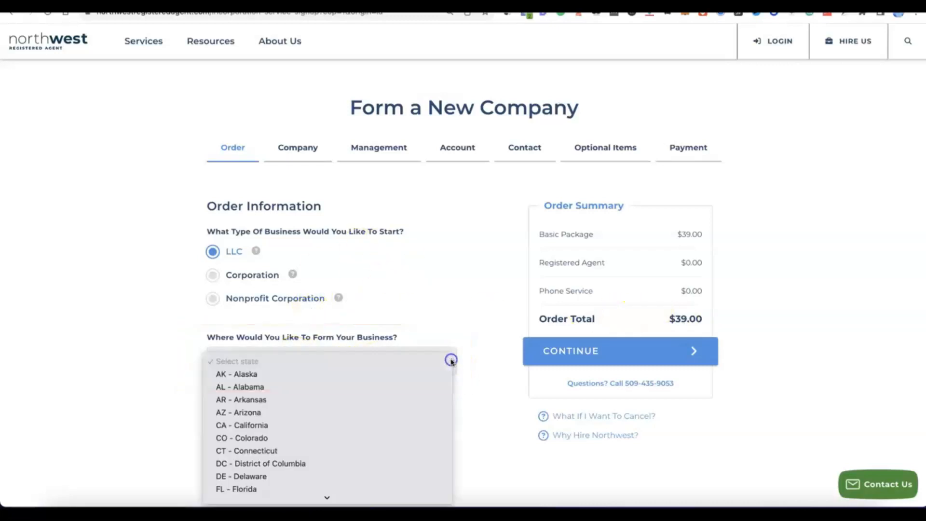
scroll(354, 337, down, 3)
scroll(354, 335, down, 4)
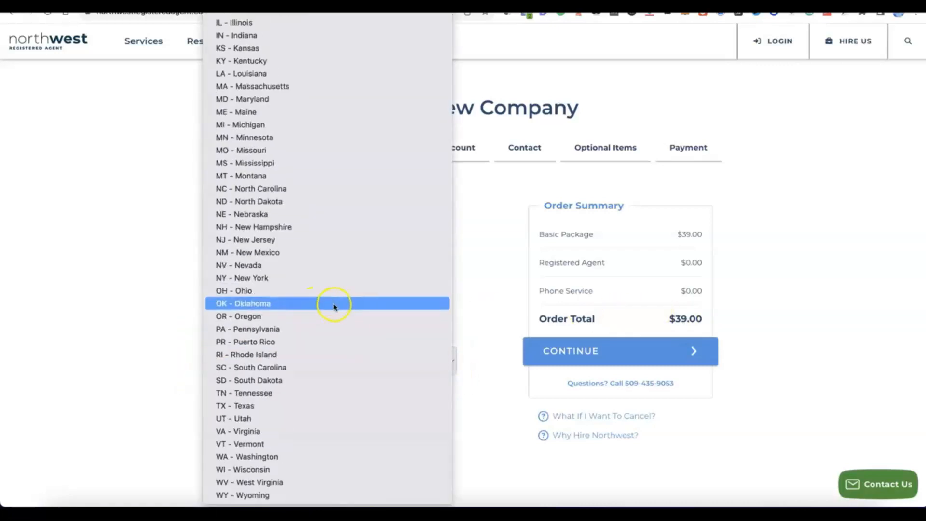
click(259, 252)
scroll(355, 383, down, 2)
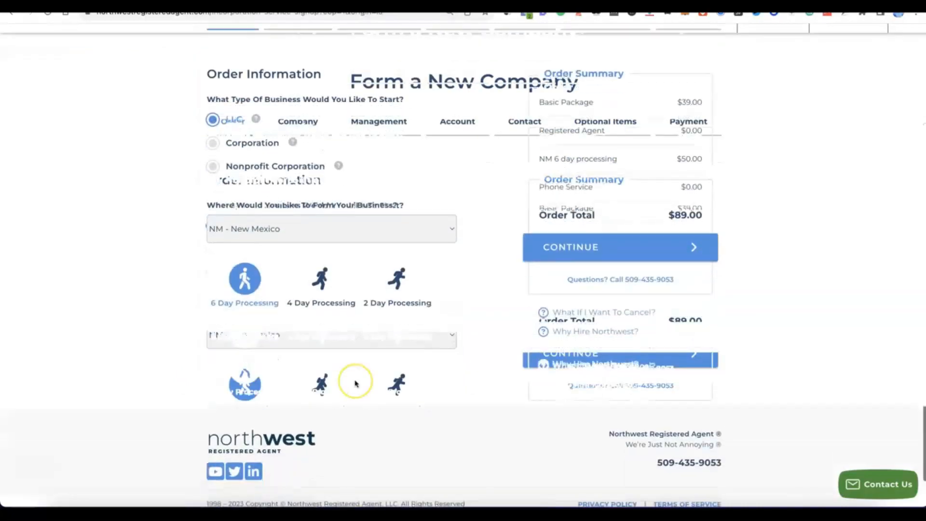
scroll(355, 384, up, 1)
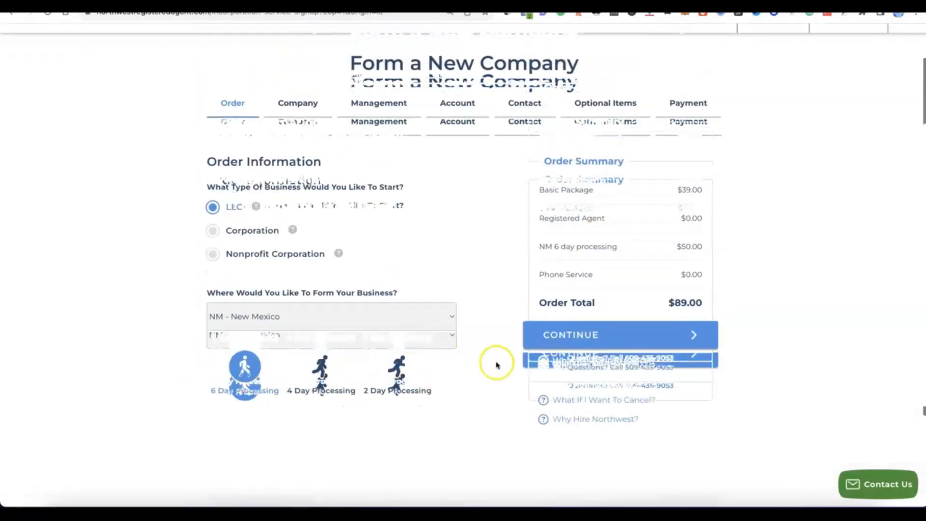
click(602, 348)
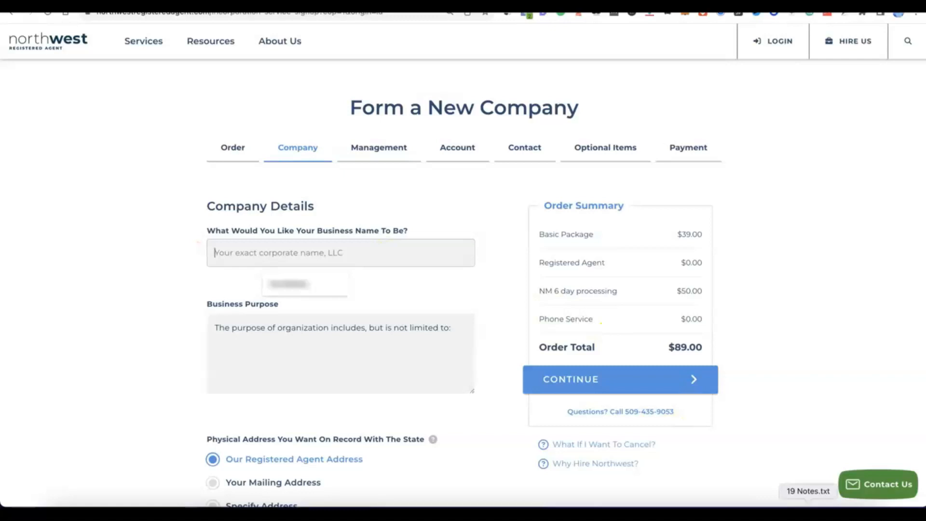
Enter Modoe as the business name, state the purpose as "E-commerce - online selling of general products.", keep the registered agent addresses, and continue
text(Modoe)
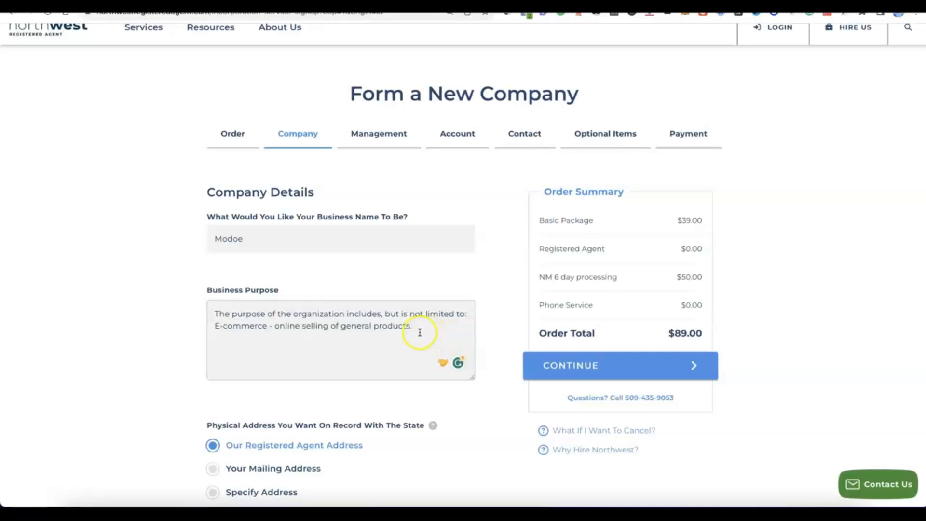
scroll(421, 331, down, 2)
scroll(420, 333, down, 1)
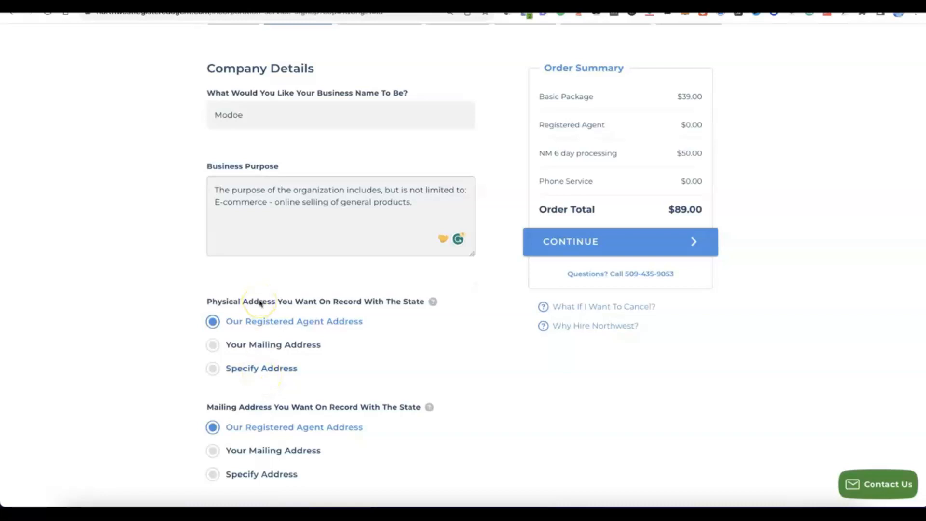
scroll(260, 303, down, 3)
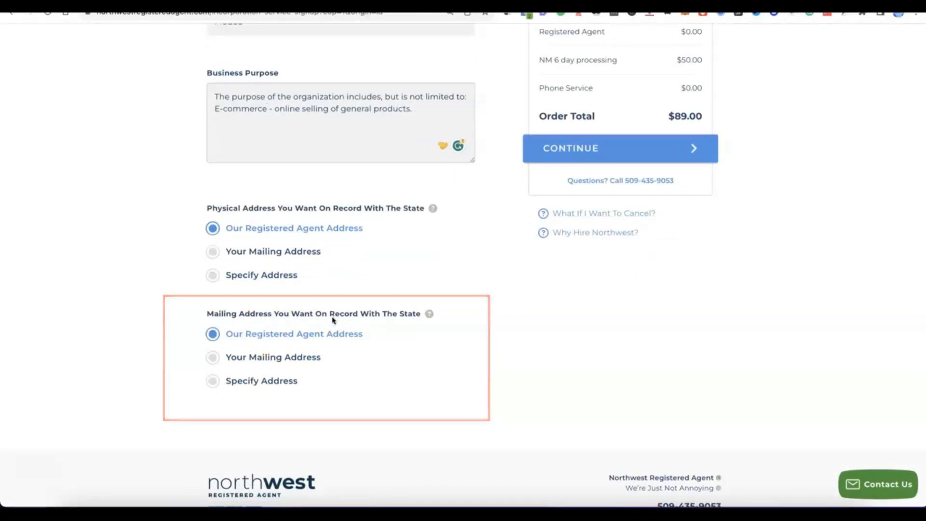
click(378, 323)
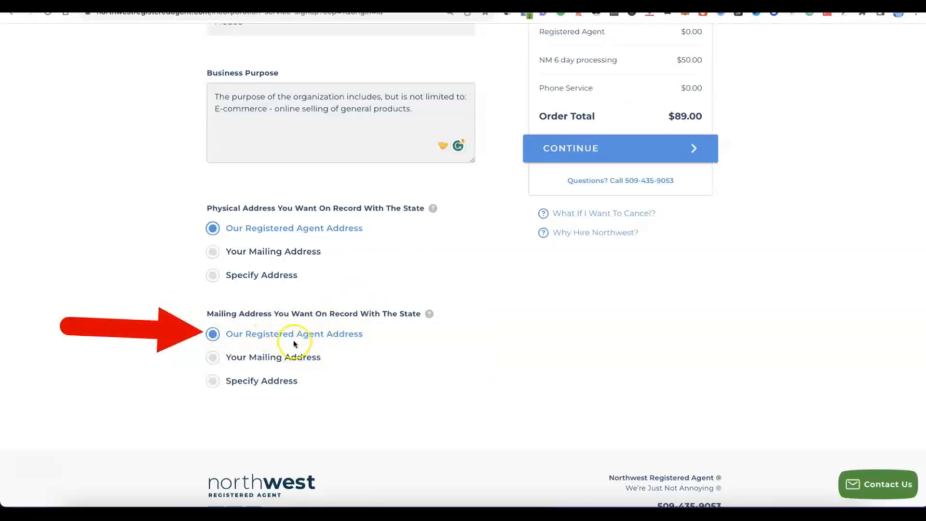
scroll(364, 339, up, 5)
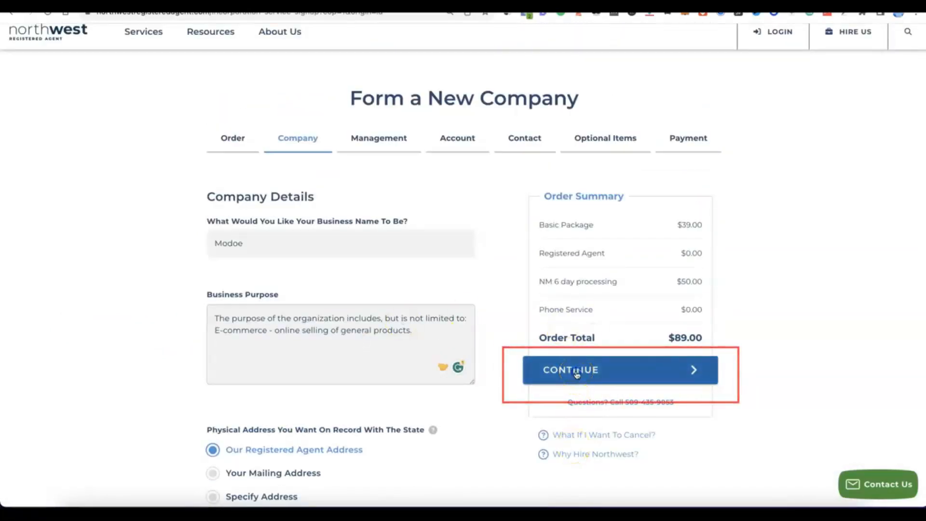
click(577, 375)
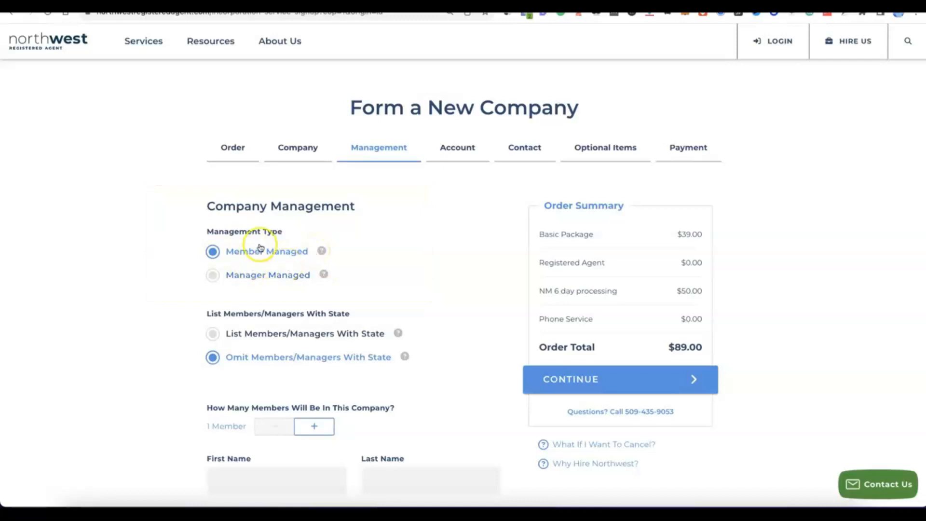
Set the number of company members to 2, keeping the company member-managed with its members omitted from the state listing
scroll(260, 245, down, 2)
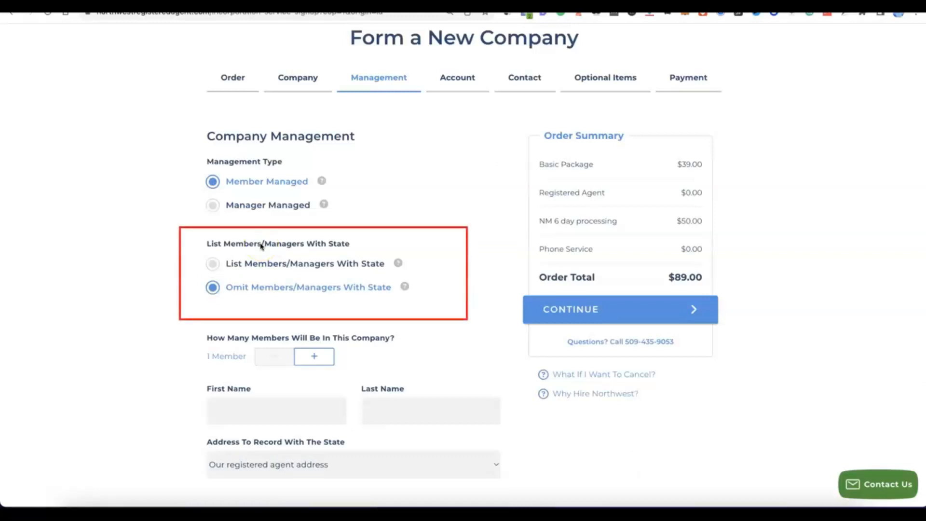
click(272, 262)
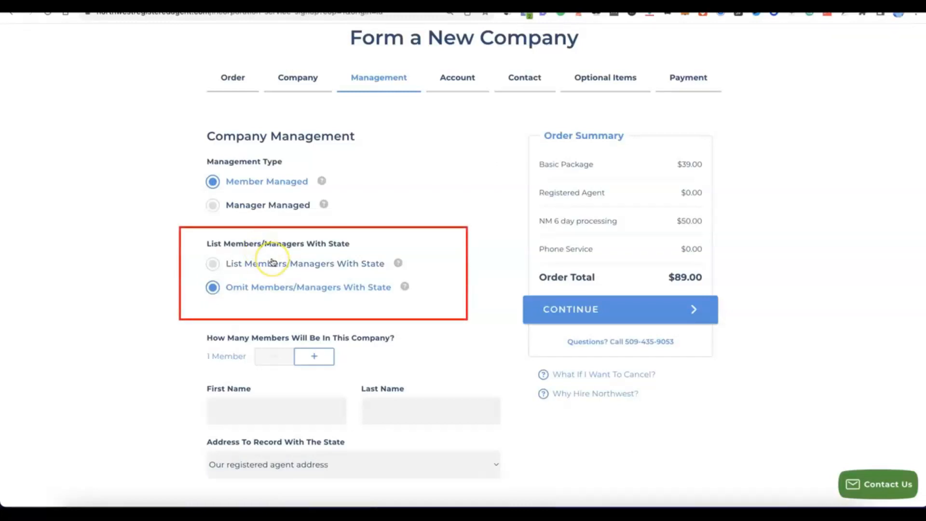
click(316, 358)
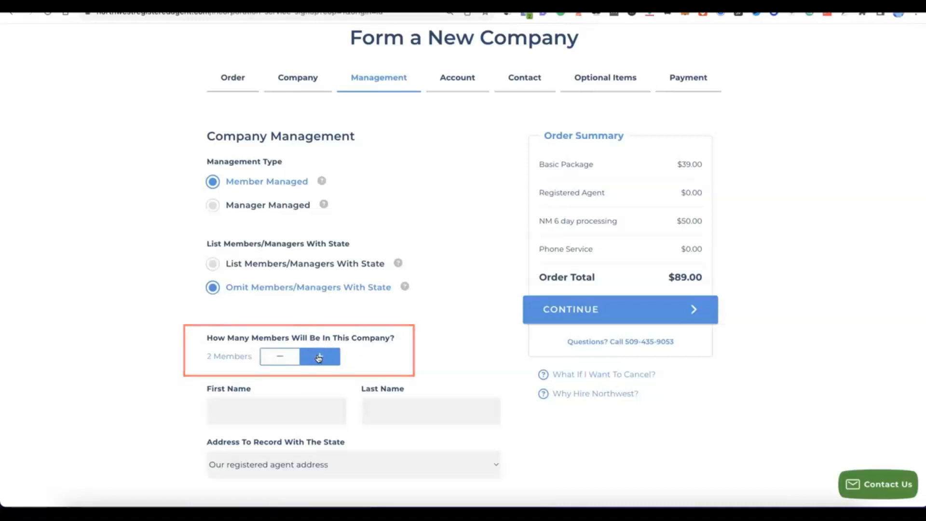
Fill in both members' first and last names with the registered agent address on record, and continue to the account setup
scroll(318, 357, down, 4)
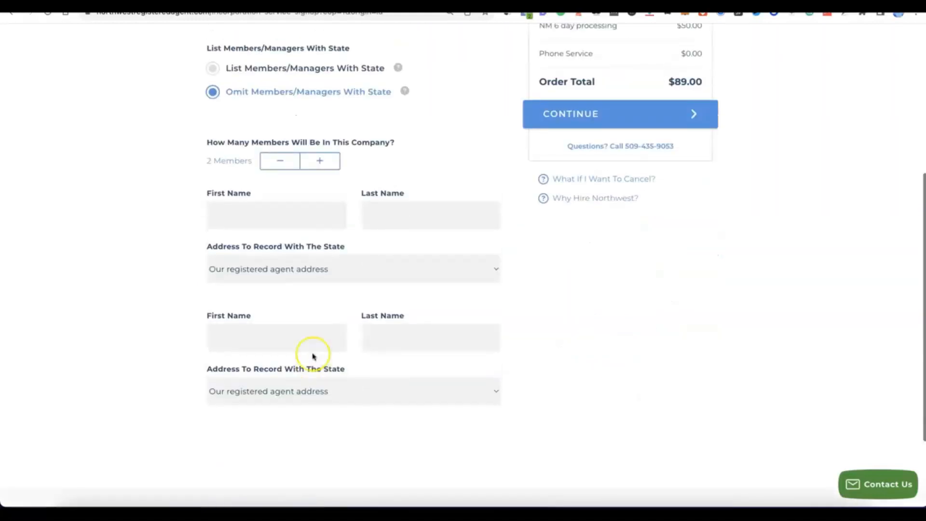
scroll(314, 355, up, 1)
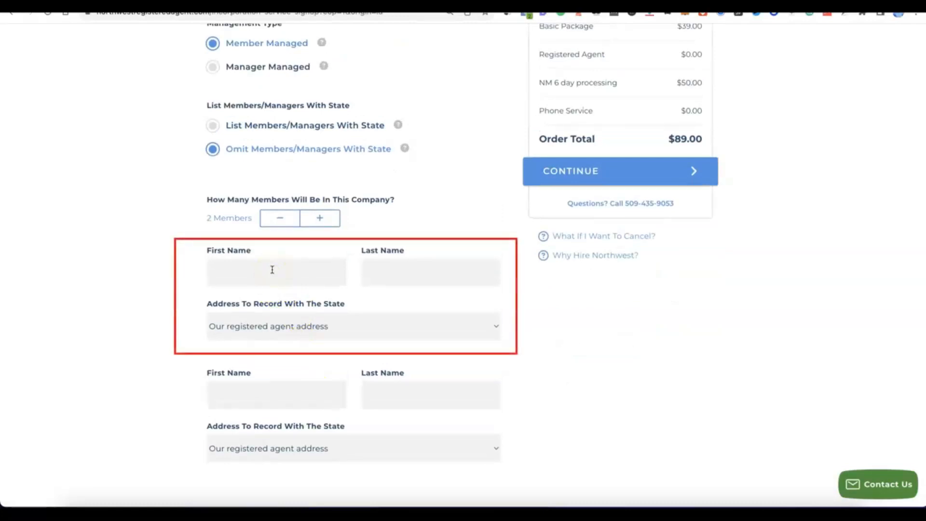
click(451, 271)
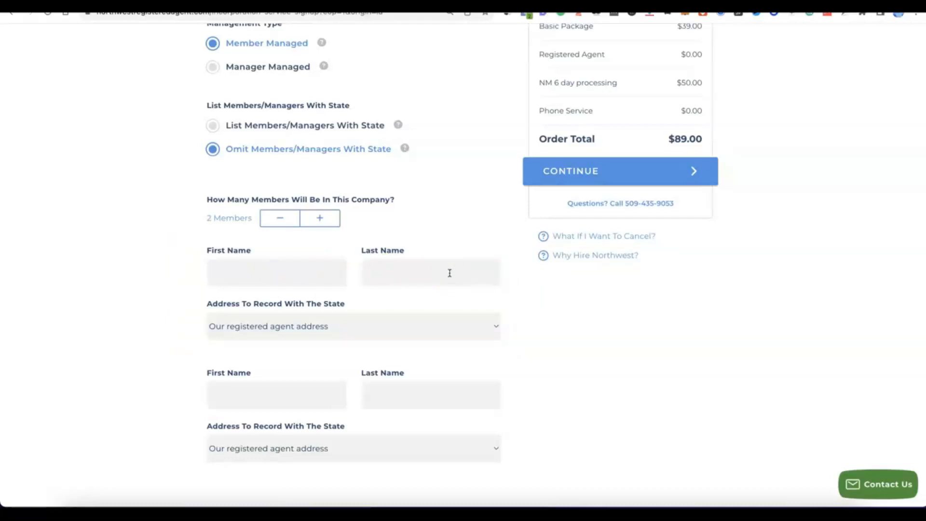
click(583, 270)
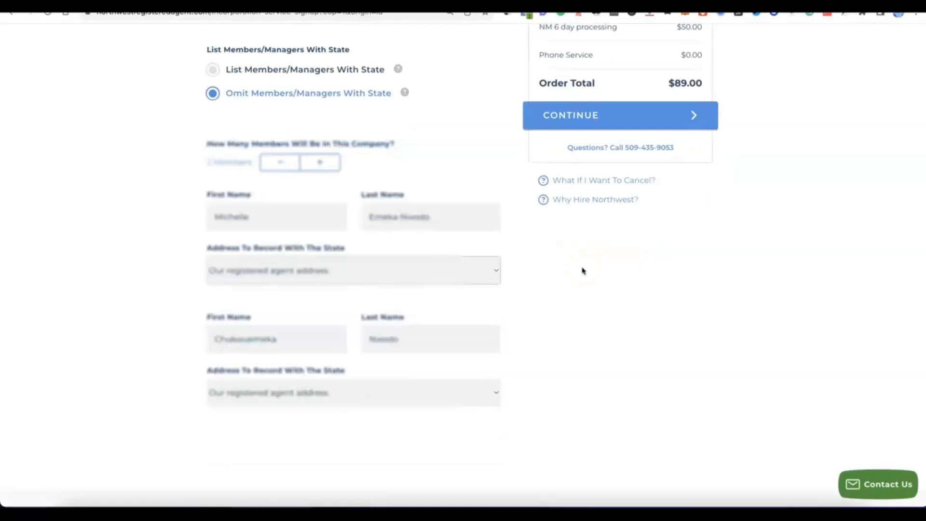
click(553, 270)
scroll(549, 285, up, 2)
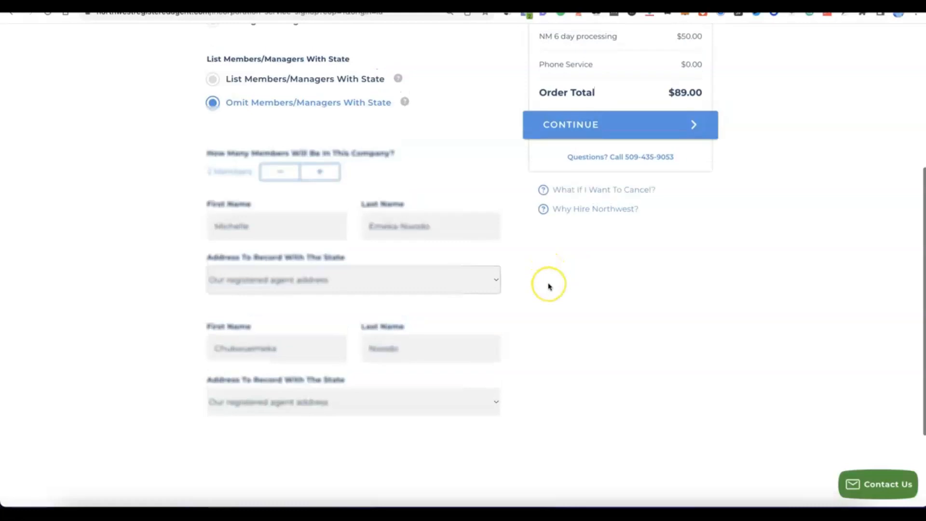
scroll(579, 182, up, 1)
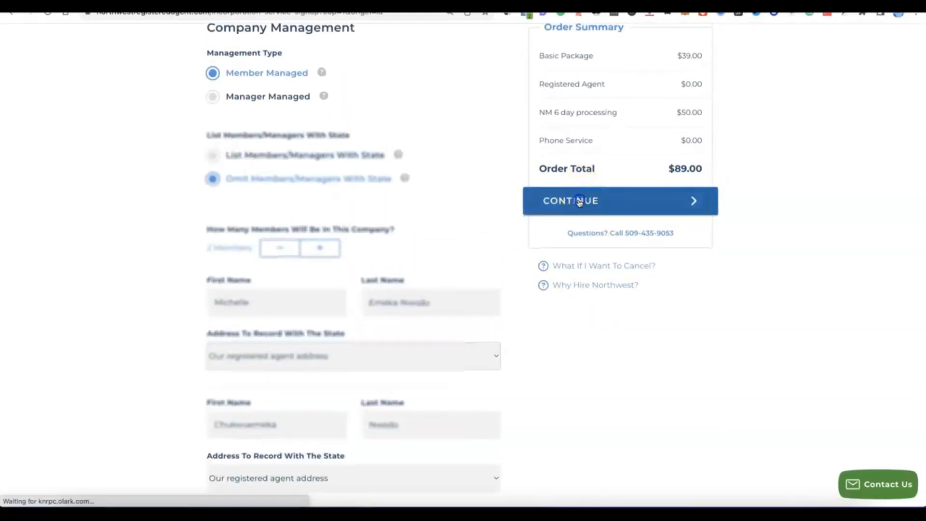
click(572, 199)
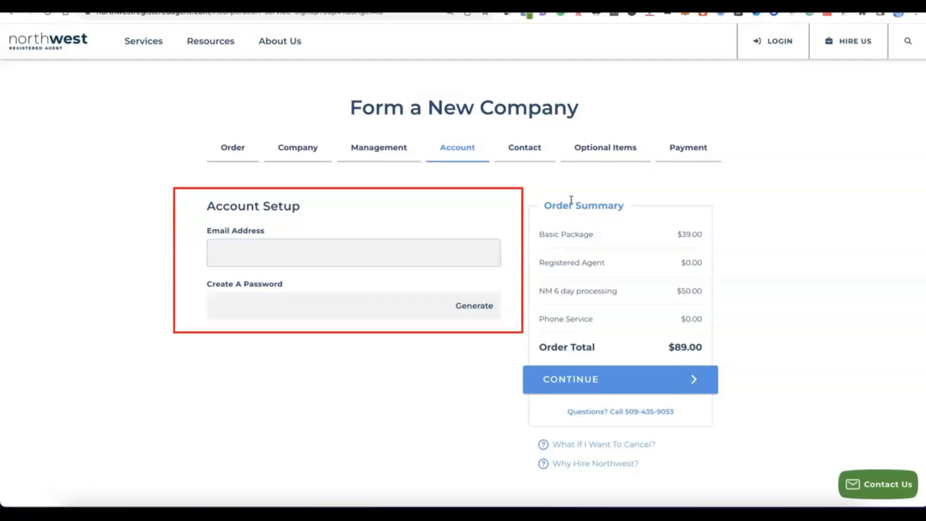
Enter the account's email address, generate an account password, and continue to the contact details
click(315, 244)
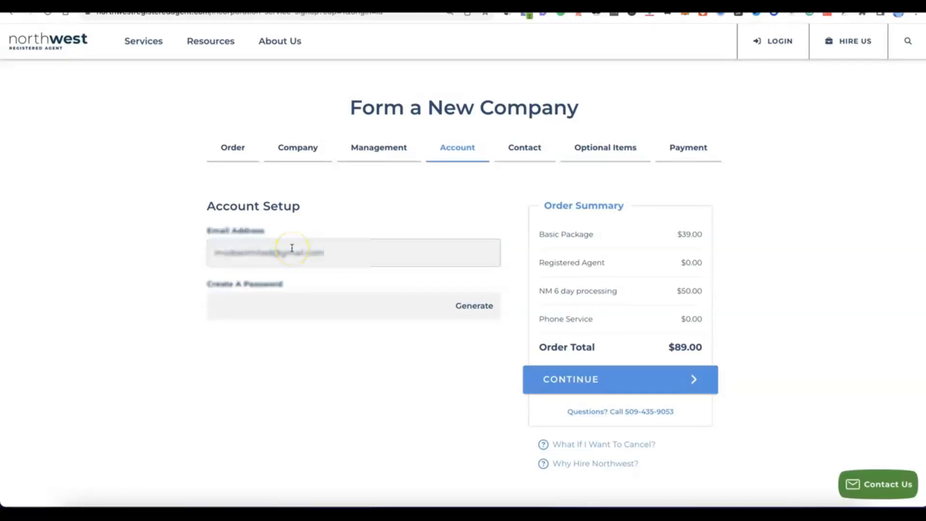
click(300, 305)
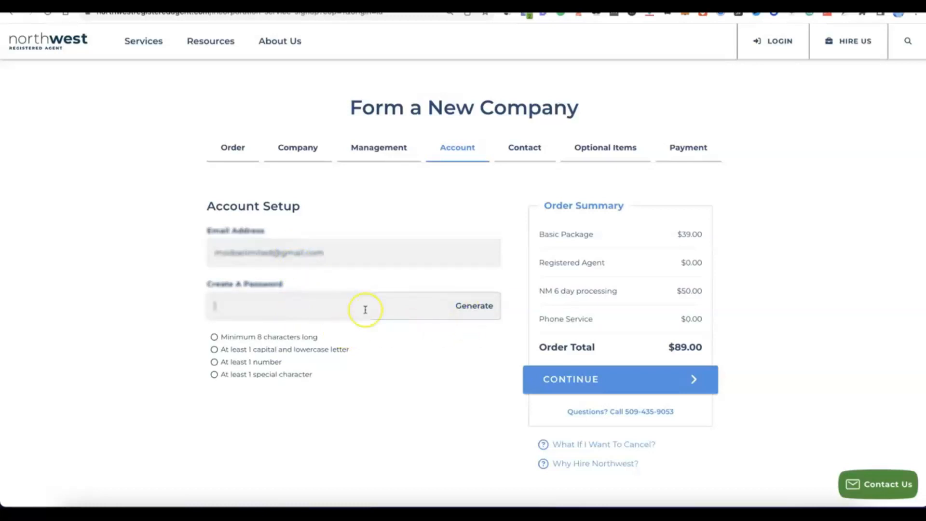
click(475, 306)
click(335, 347)
scroll(334, 350, down, 1)
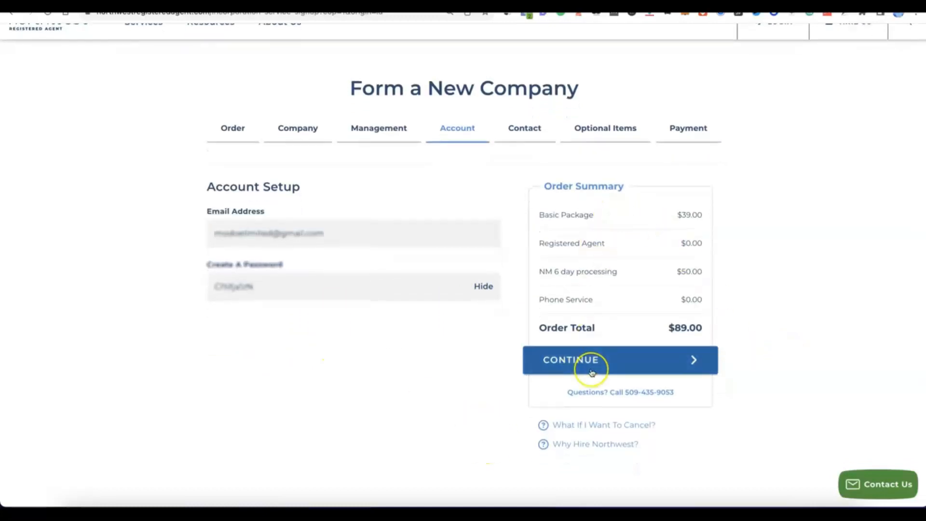
click(606, 362)
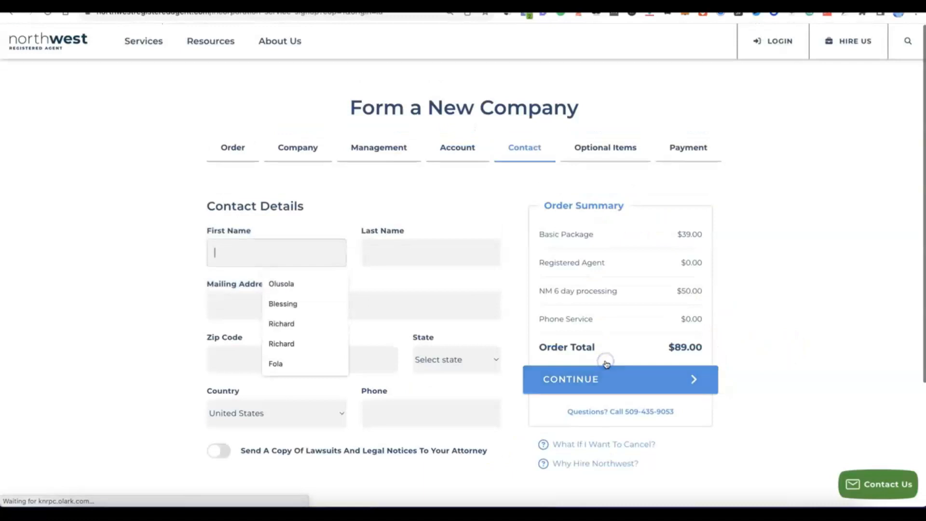
Fill in the contact's full name, mailing address, country and phone number, and continue to the optional items
click(145, 229)
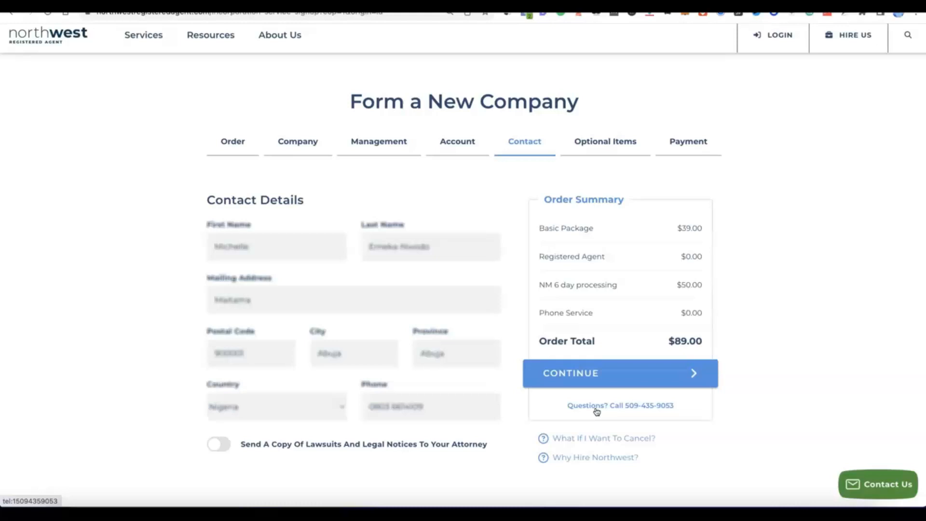
click(575, 382)
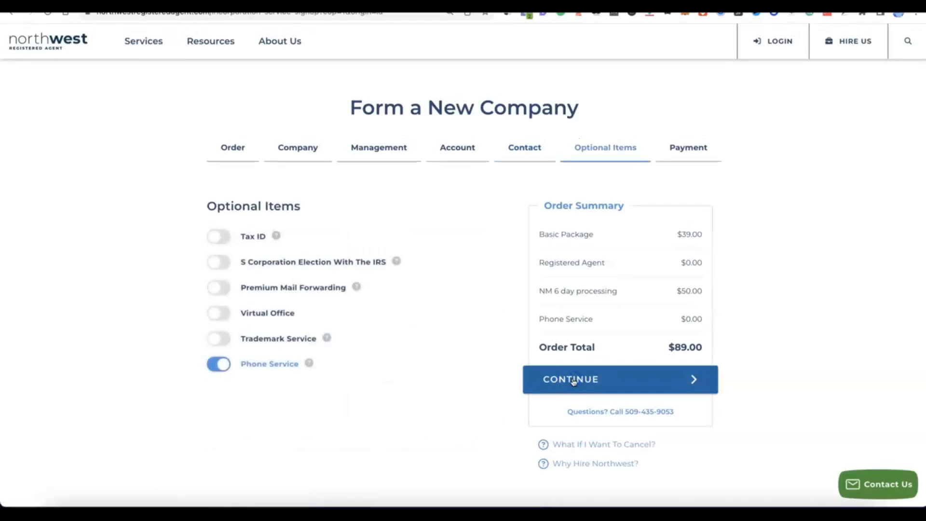
Exclude the Phone Service from the order's optional items
click(343, 363)
click(222, 367)
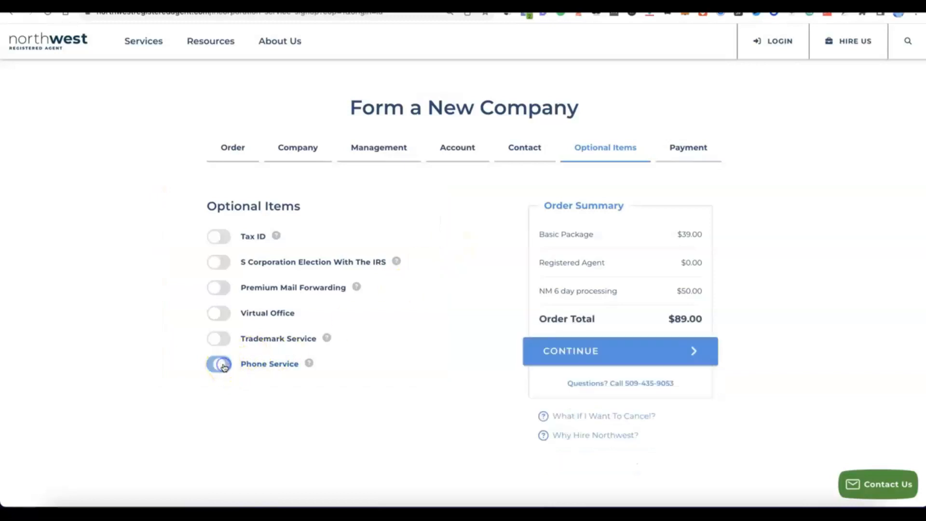
click(217, 364)
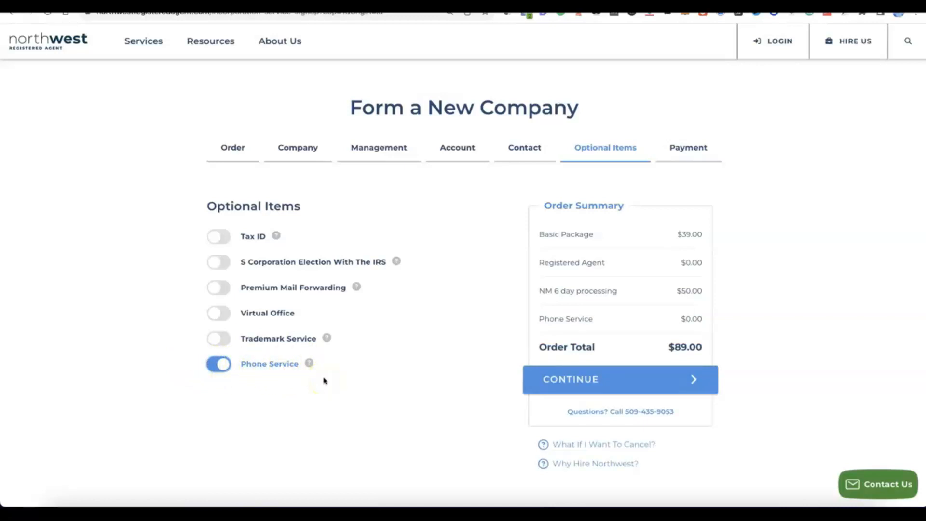
click(223, 368)
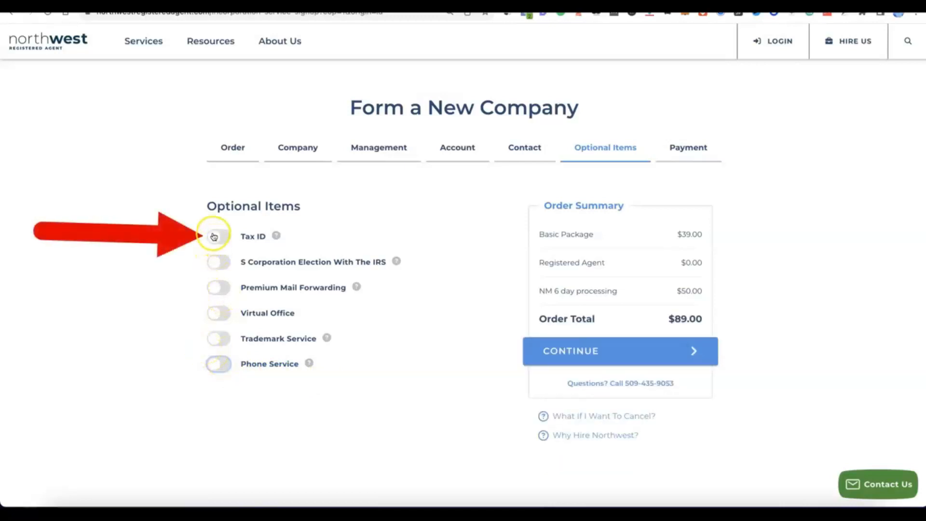
Add the Tax ID item to the order with the "Do NOT Have Social Security Number" option
click(213, 236)
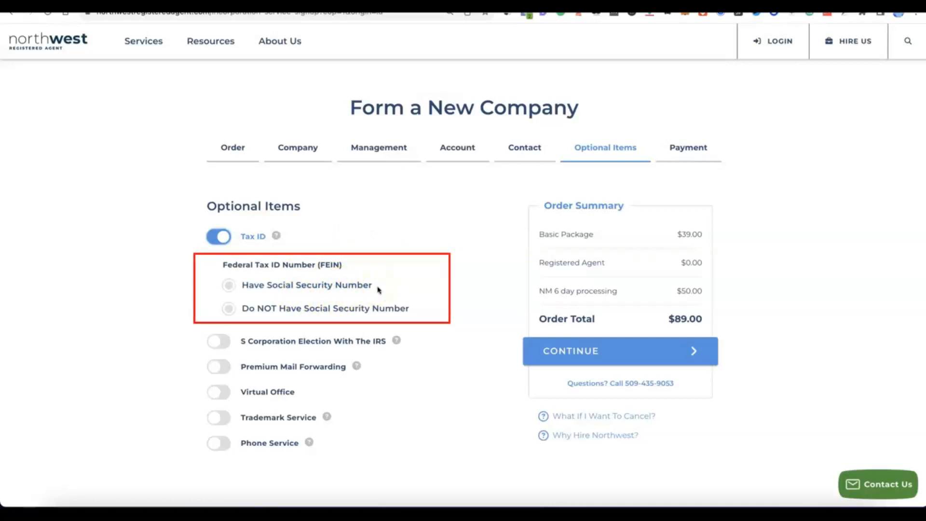
click(230, 285)
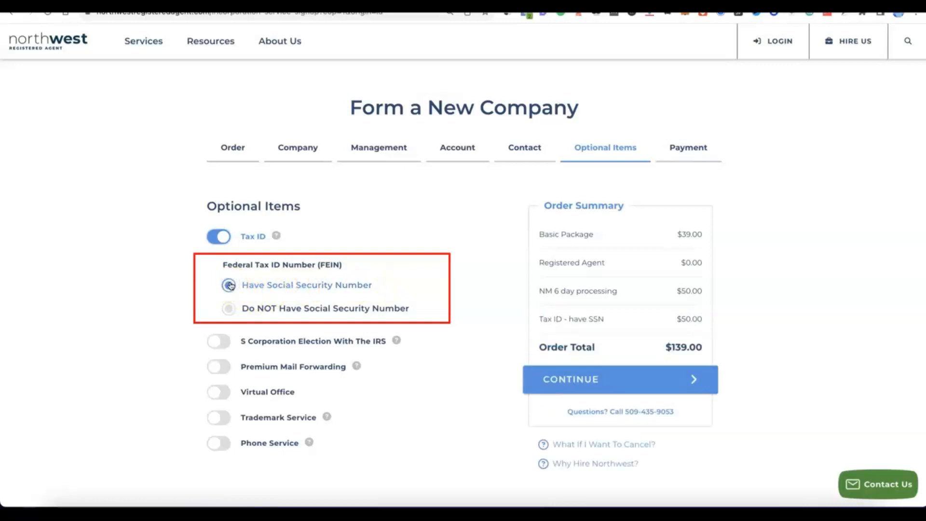
click(225, 309)
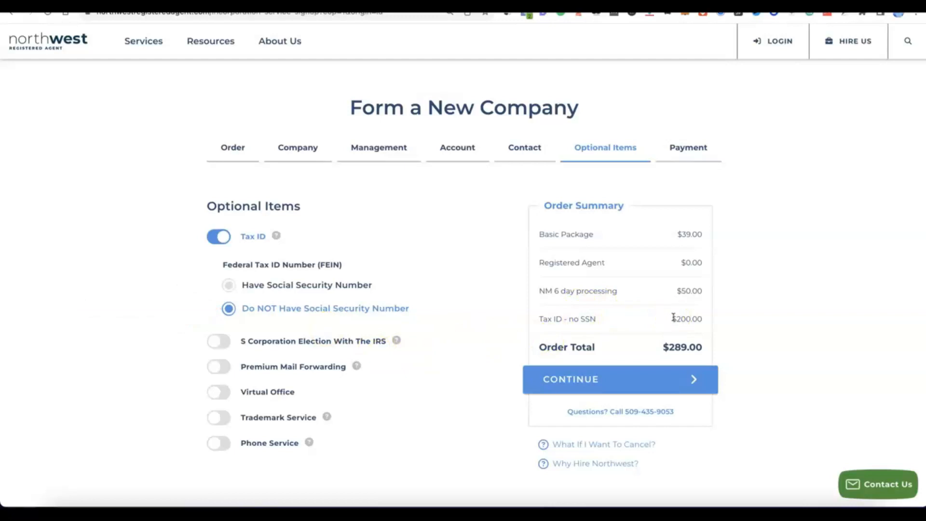
click(268, 260)
scroll(422, 306, down, 1)
scroll(422, 306, up, 1)
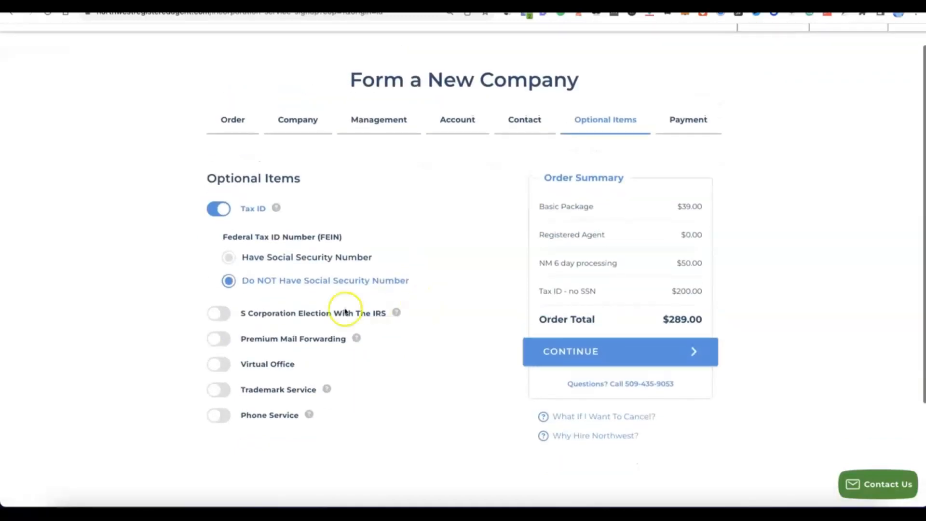
Continue to payment, enter the cardholder's name, card number, expiration date and CVV, and place the order
click(584, 352)
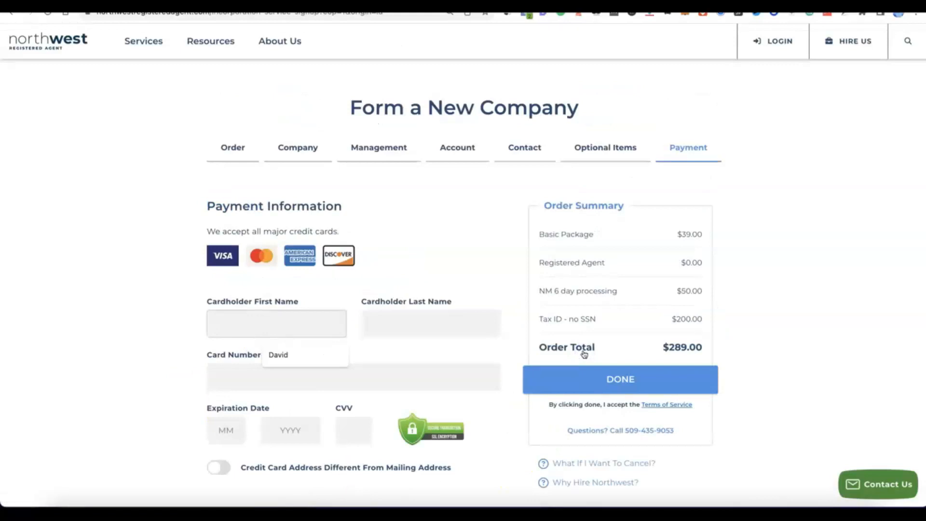
scroll(585, 343, down, 2)
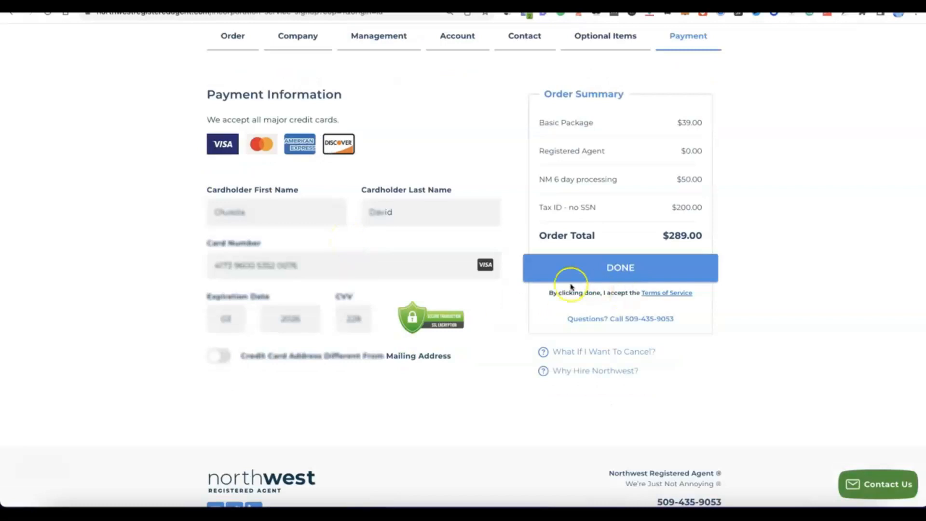
click(589, 270)
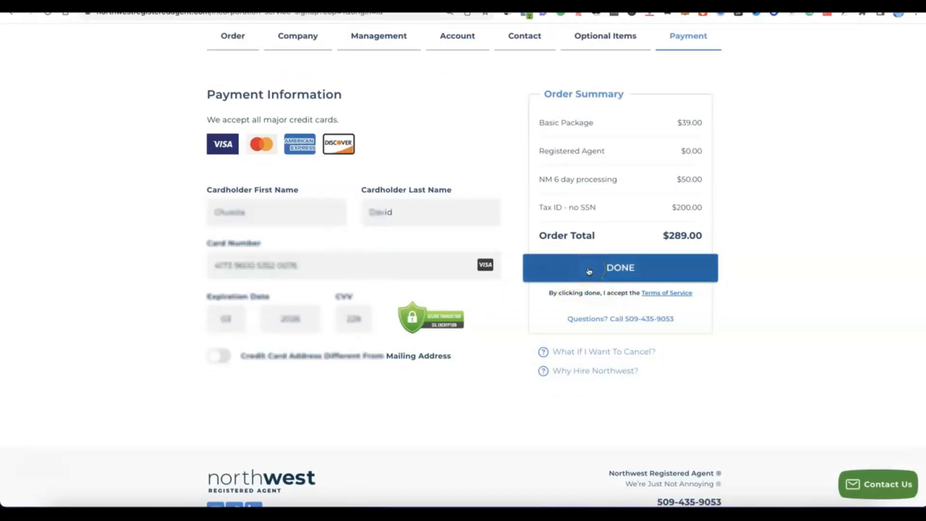
click(589, 269)
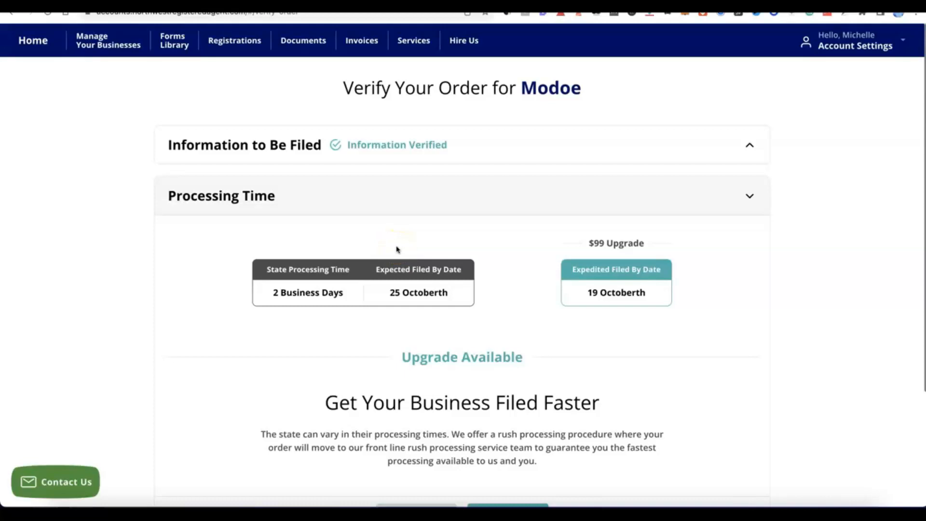
Keep the standard processing time, decline the additional business items, and submit the verified order for Modoe
click(420, 215)
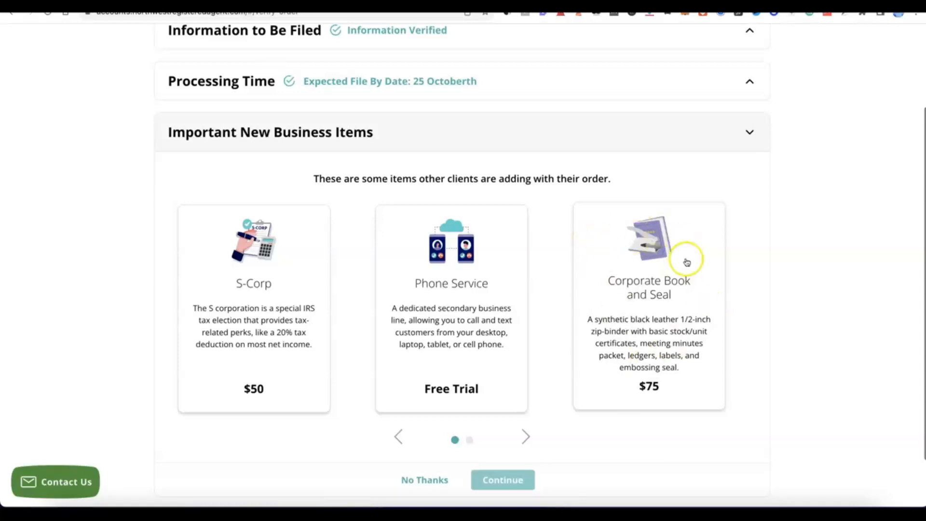
scroll(569, 259, down, 1)
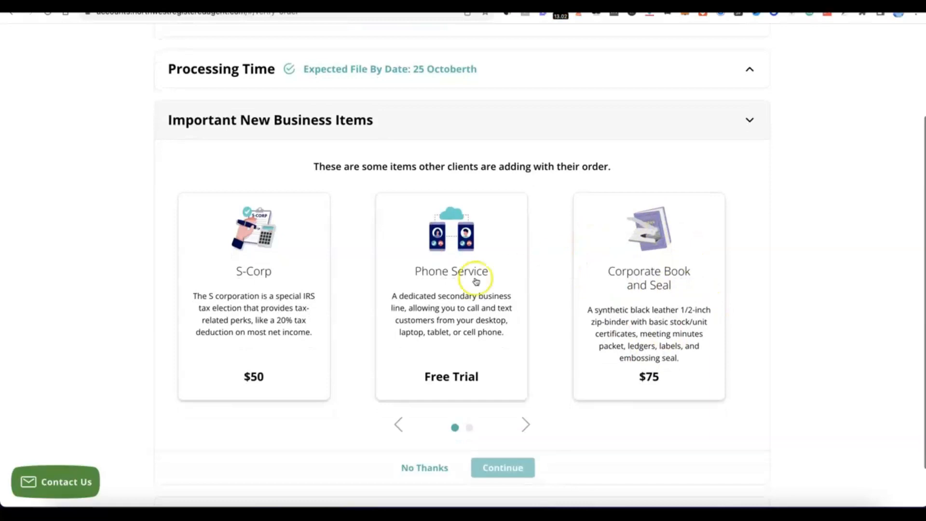
scroll(480, 296, down, 2)
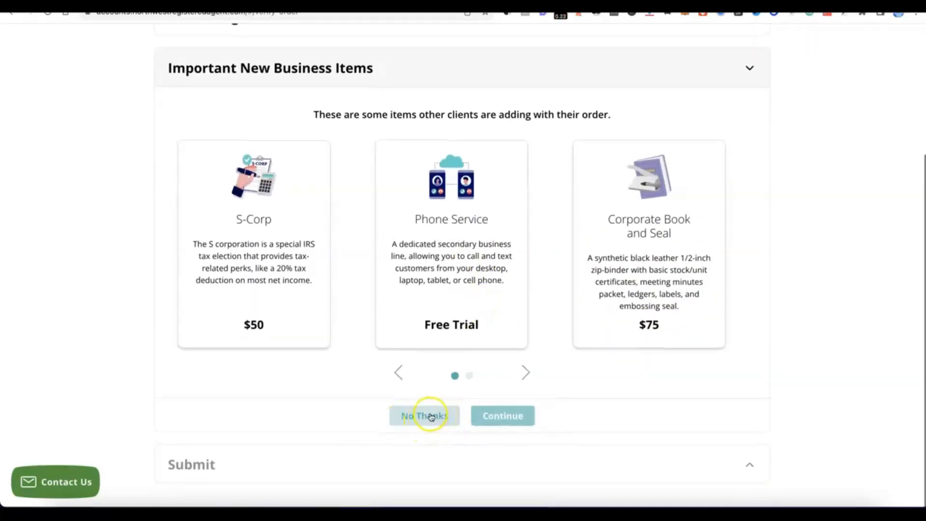
click(430, 415)
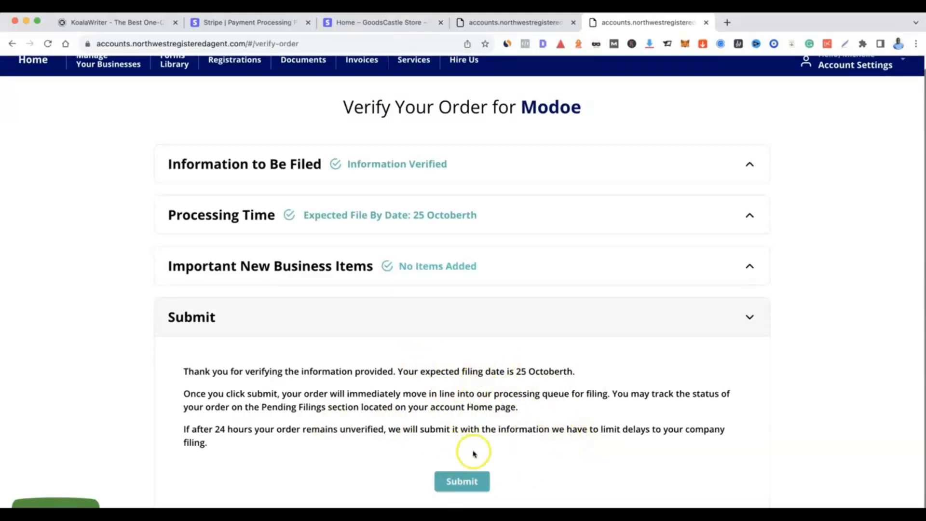
click(462, 481)
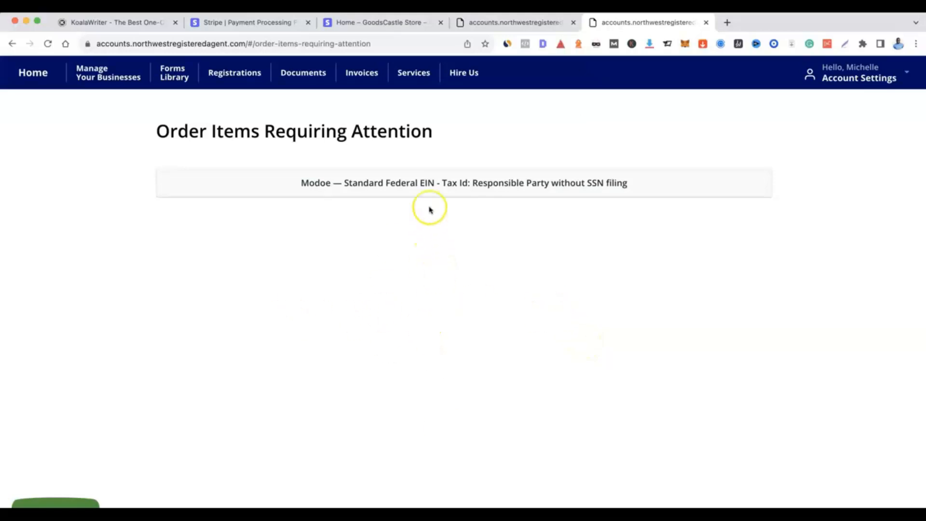
Open the Standard Federal EIN item requiring attention and choose the existing contact as the Responsible Party
click(428, 183)
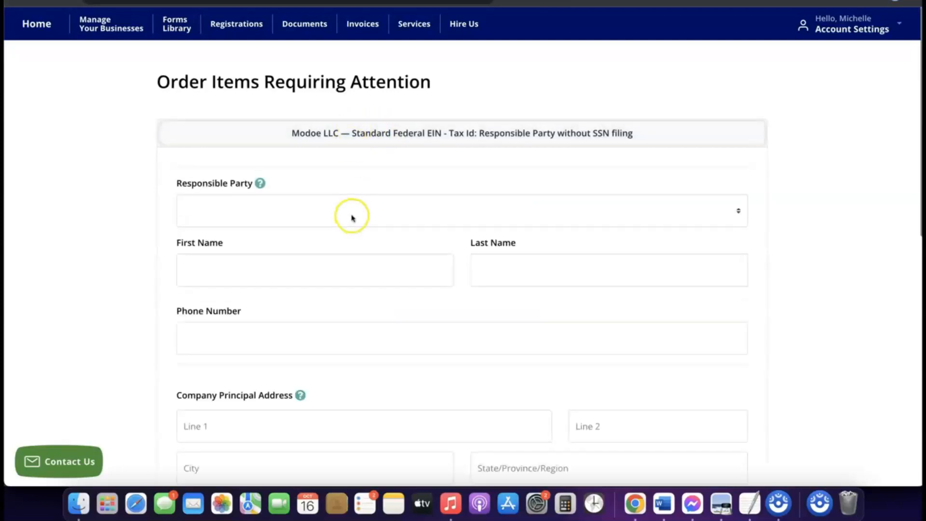
scroll(352, 218, down, 3)
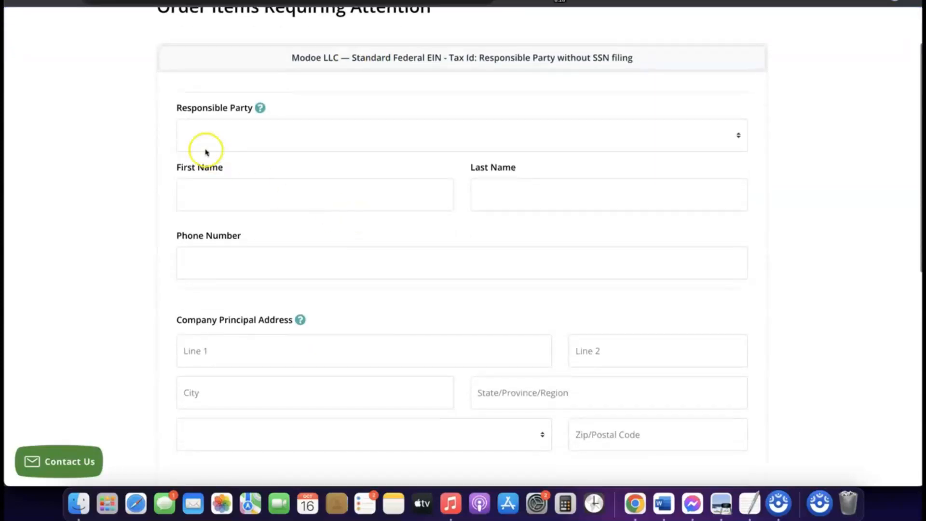
click(254, 128)
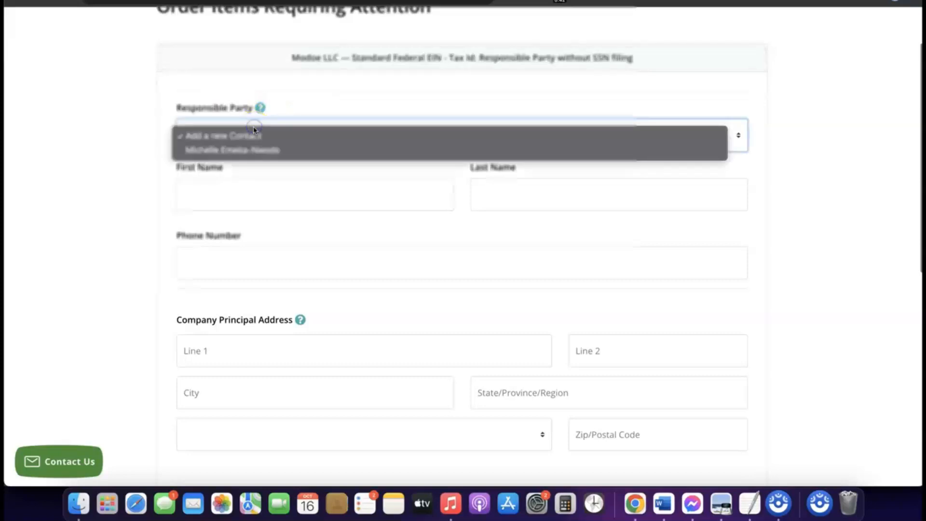
click(245, 152)
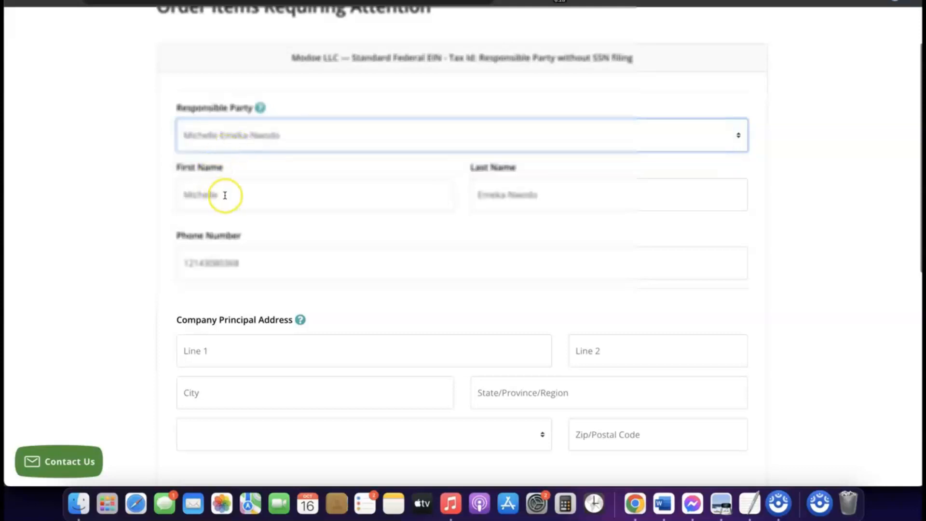
Fill in the company principal address with its street, suite, city, state, country and postal code
scroll(384, 229, down, 3)
scroll(384, 228, down, 3)
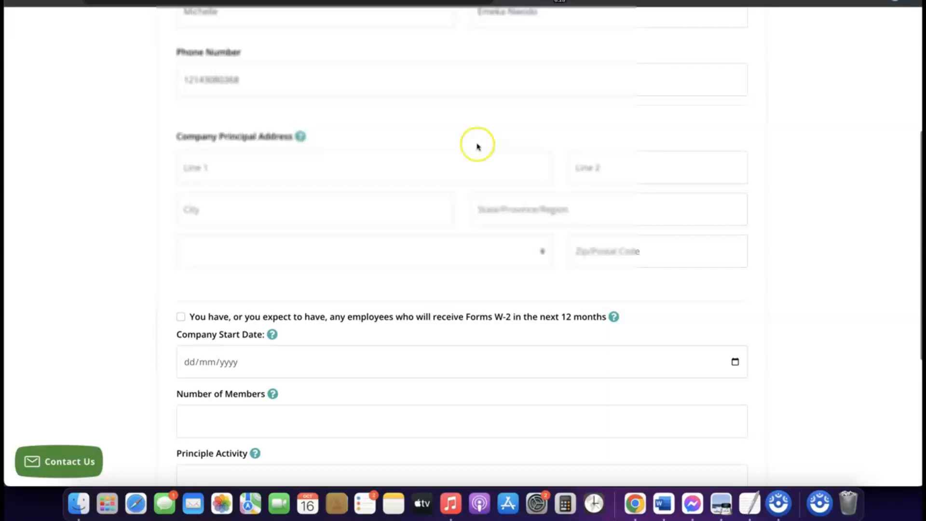
scroll(401, 136, down, 2)
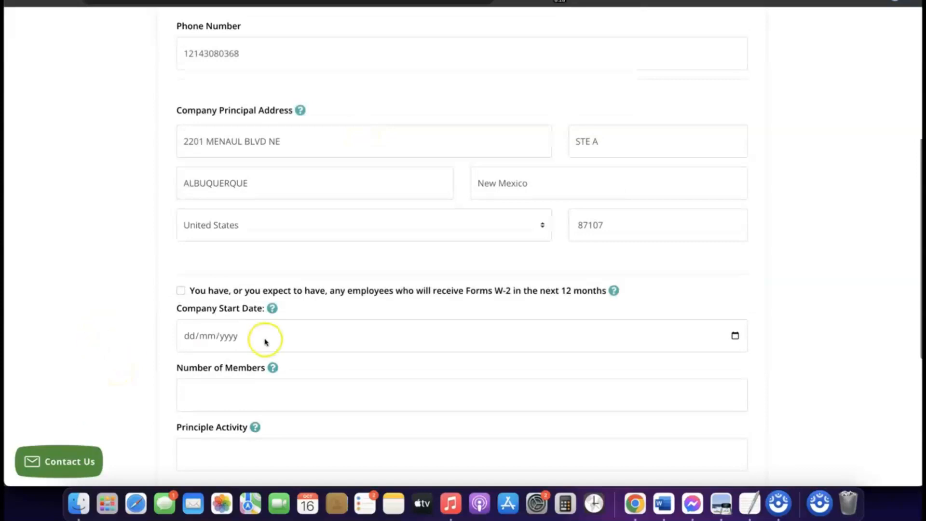
Set the Company Start Date to 16/01/2024
scroll(265, 341, down, 2)
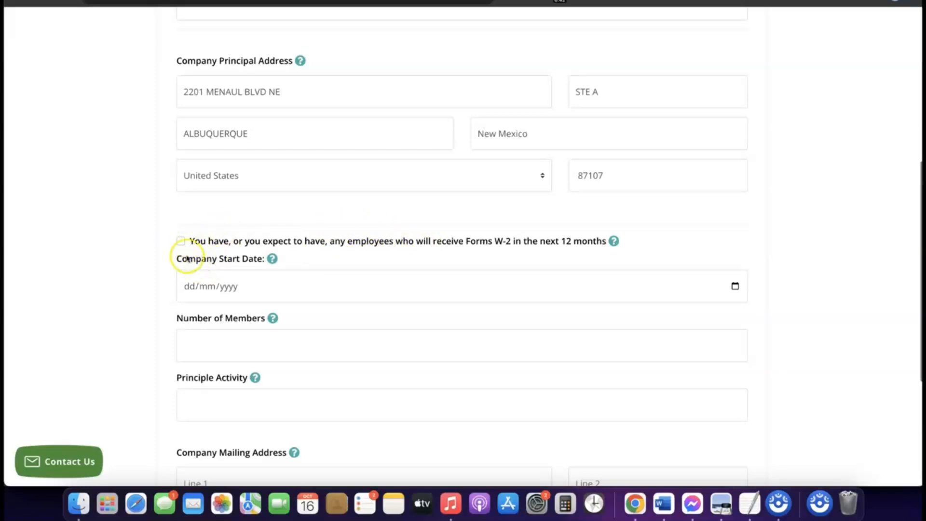
scroll(211, 242, down, 1)
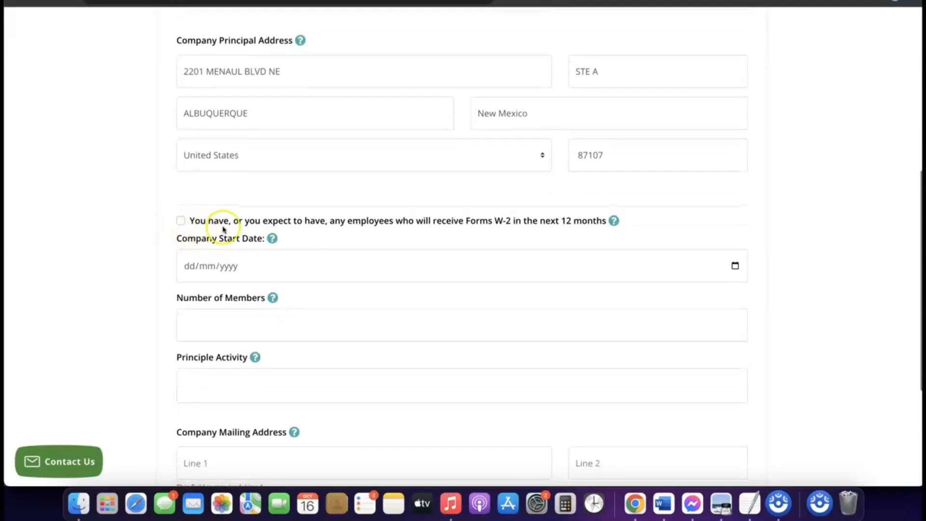
scroll(217, 231, down, 1)
scroll(223, 229, down, 1)
click(225, 246)
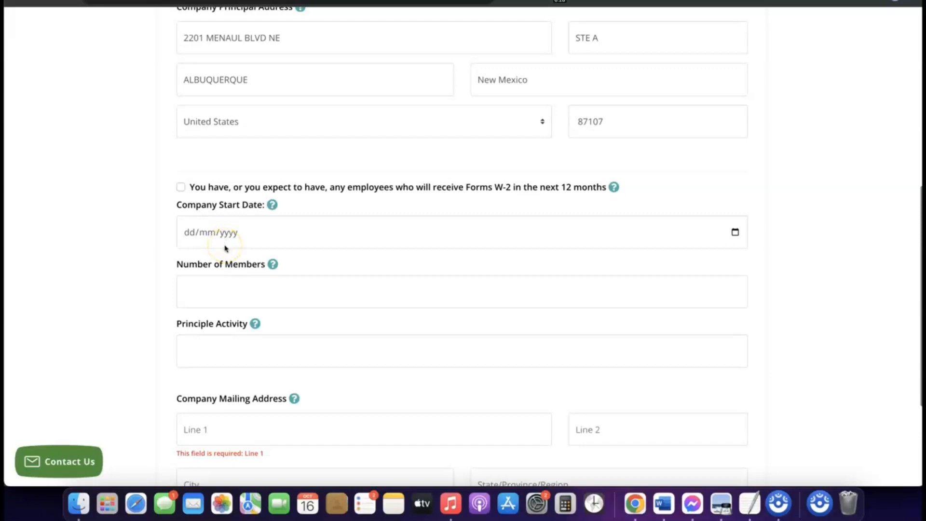
click(222, 235)
click(222, 234)
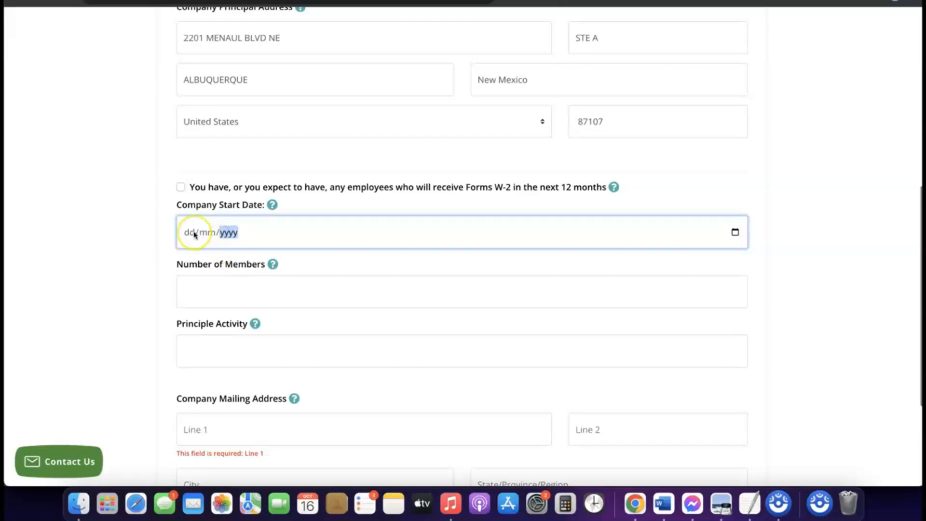
click(273, 205)
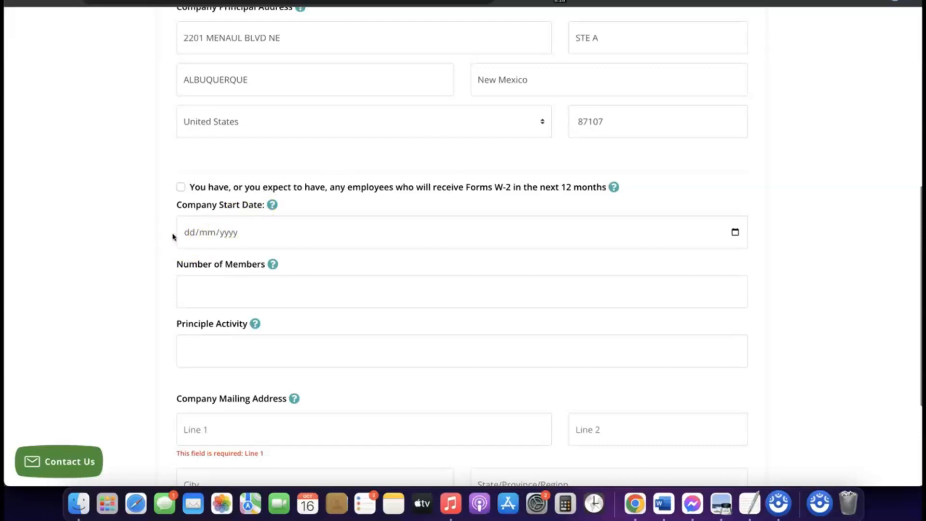
click(186, 232)
click(736, 233)
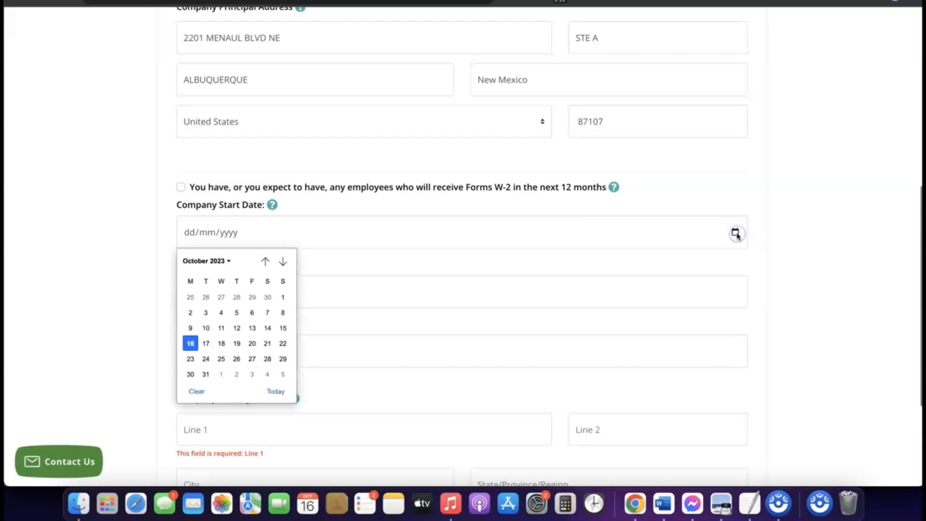
click(227, 261)
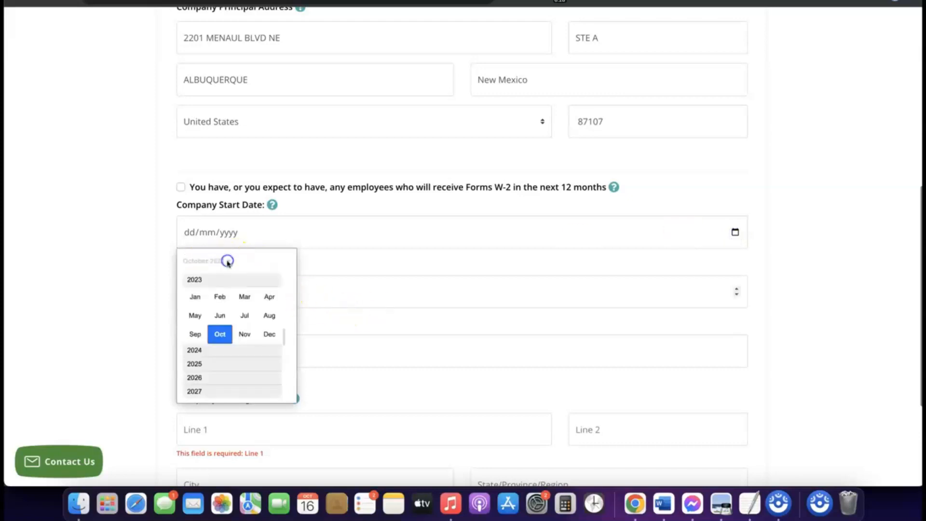
click(203, 351)
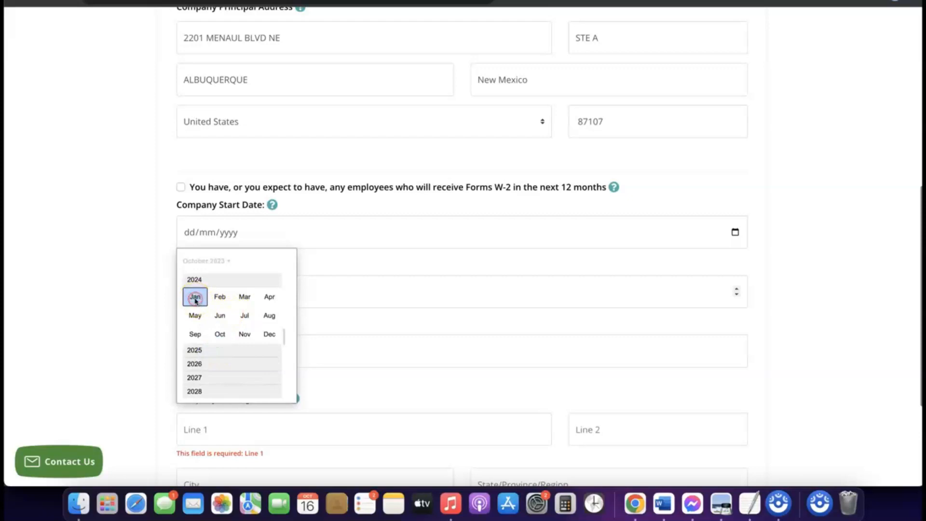
click(194, 298)
click(195, 300)
Set the Number of Members to 1
scroll(386, 276, down, 1)
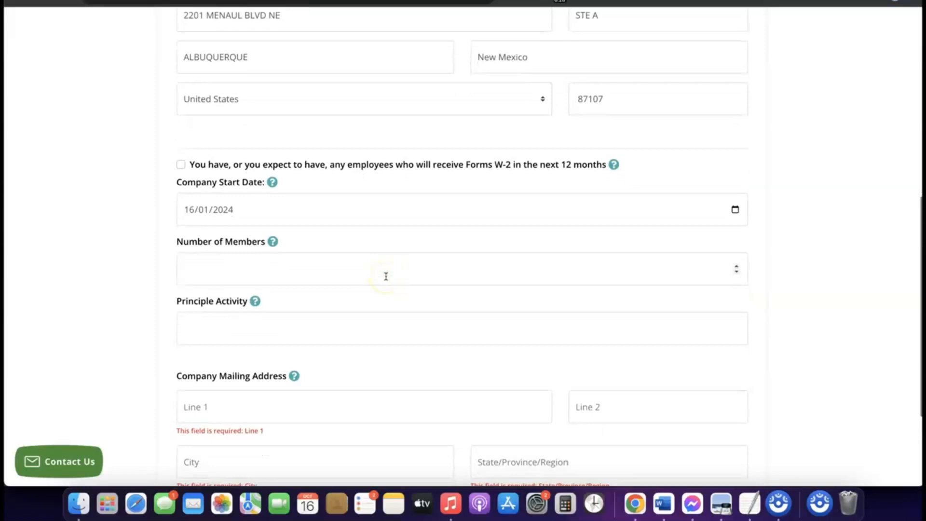
click(339, 272)
click(321, 267)
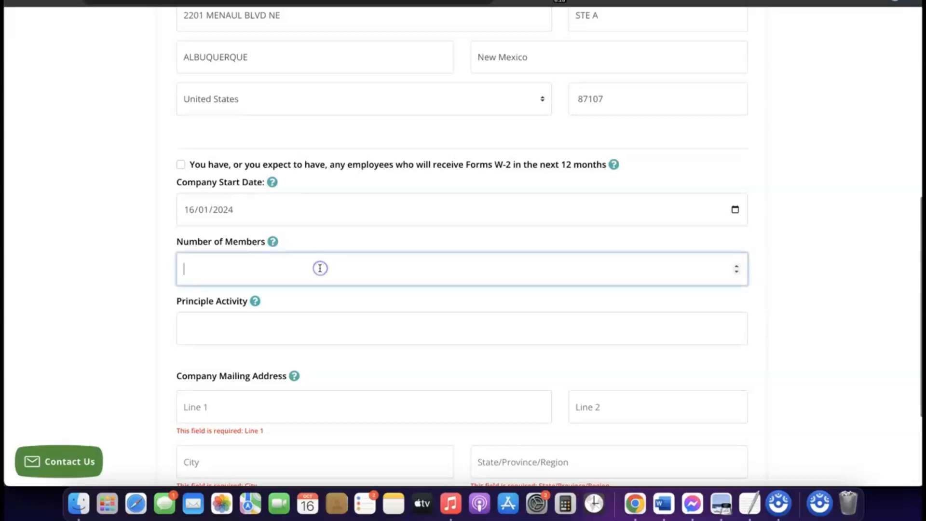
text(2)
key(BackSpace)
text(1)
Enter eCommerce as the company's Principle Activity
scroll(322, 271, down, 2)
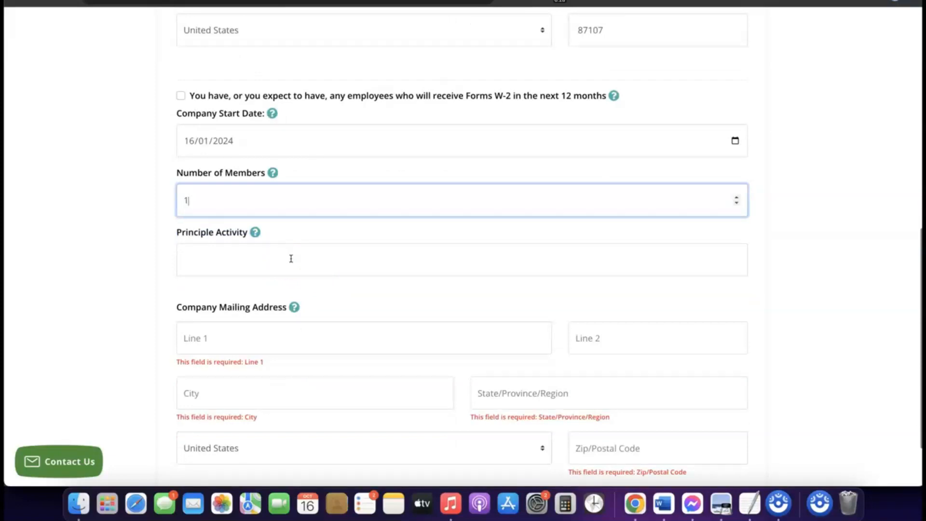
click(288, 254)
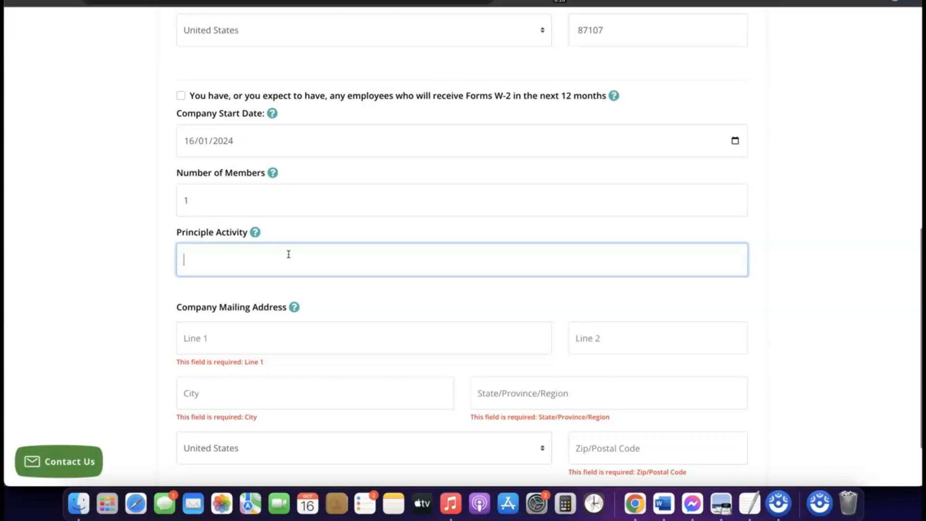
text(eCommerce)
Fill in the company mailing address with the same details as the company principal address
scroll(270, 265, up, 1)
scroll(261, 273, down, 5)
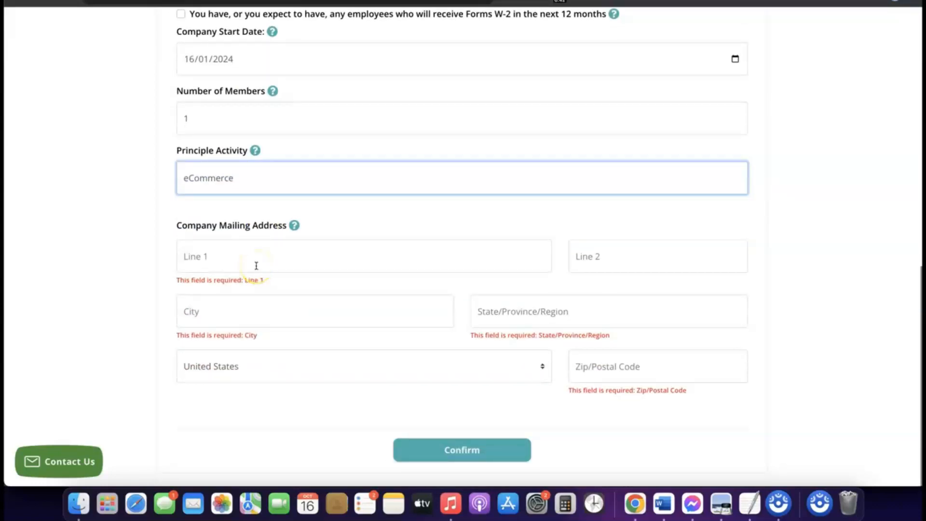
scroll(256, 266, up, 7)
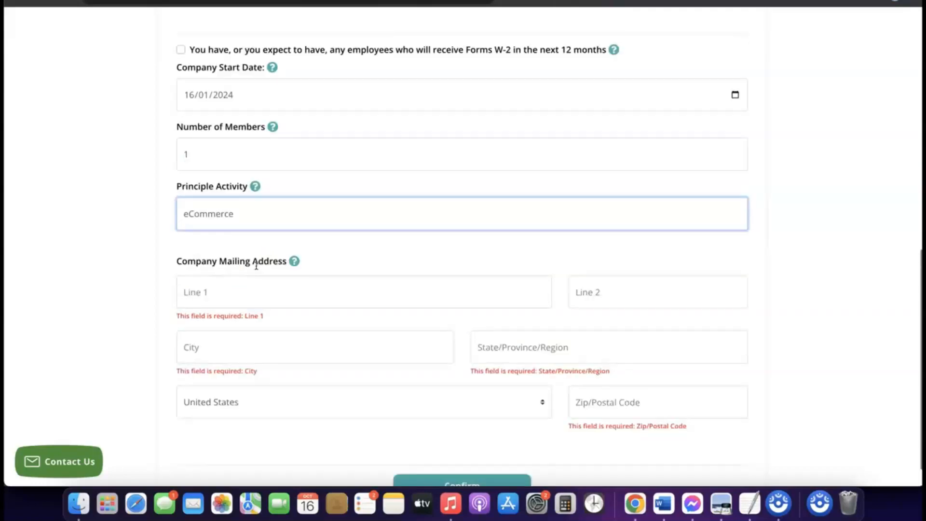
scroll(256, 266, down, 6)
scroll(256, 266, down, 2)
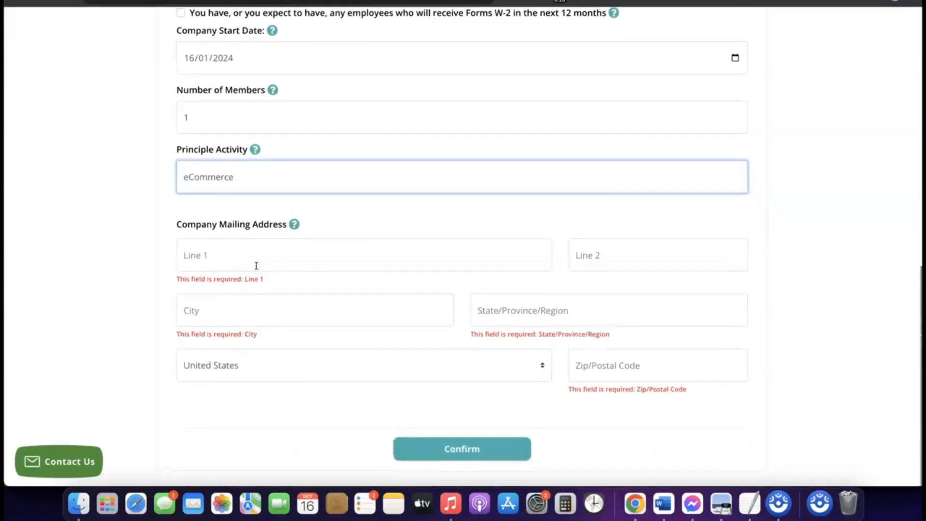
scroll(257, 275, up, 5)
scroll(258, 277, up, 2)
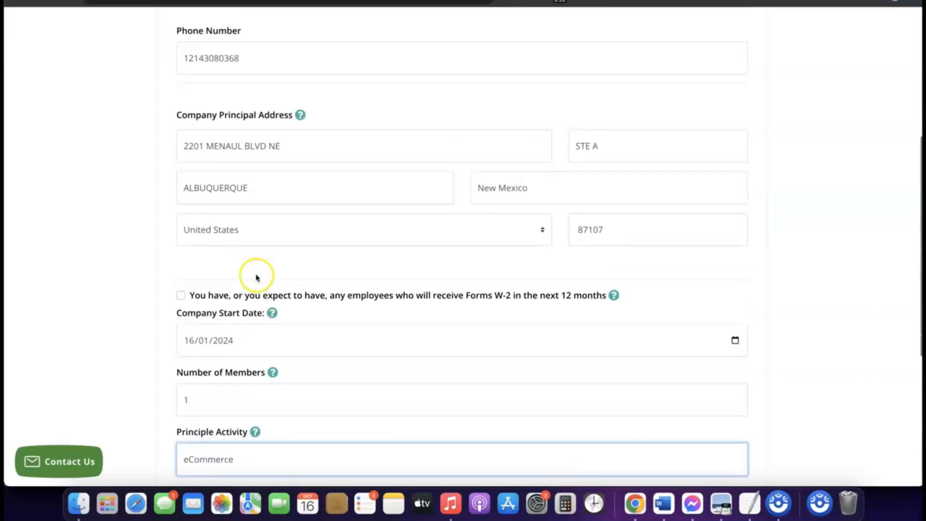
triple_click(256, 147)
right_click(256, 146)
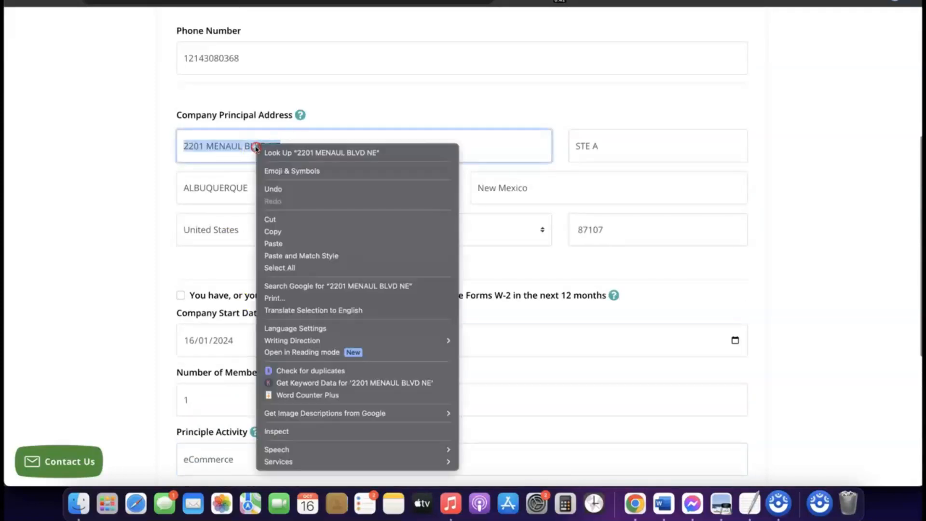
click(285, 233)
scroll(283, 236, down, 6)
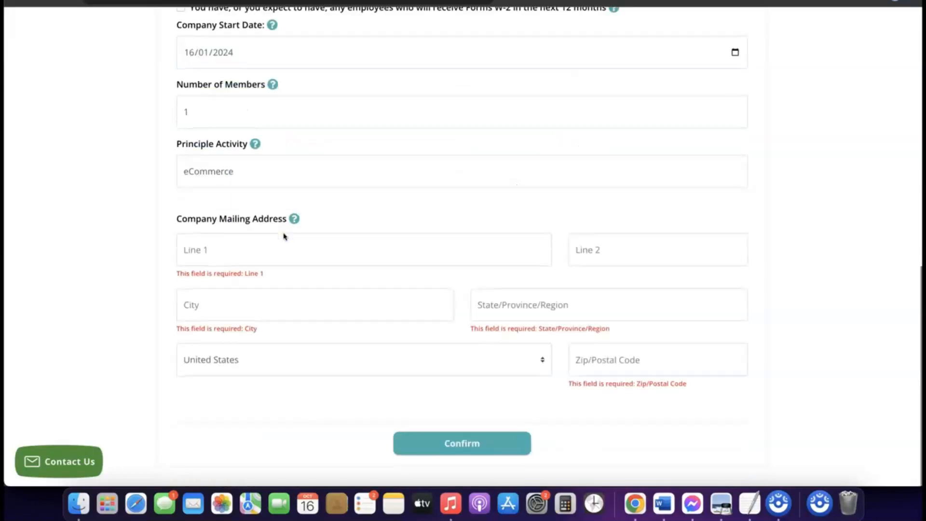
click(241, 256)
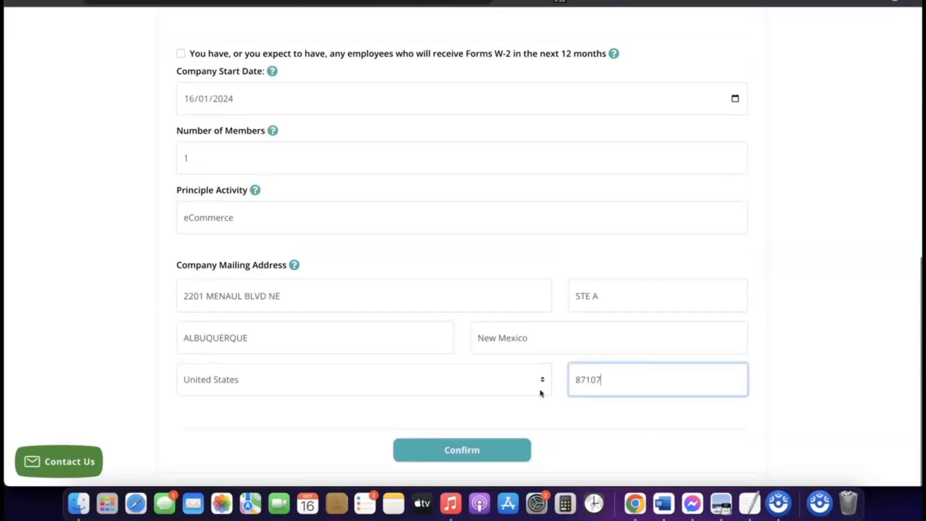
click(540, 412)
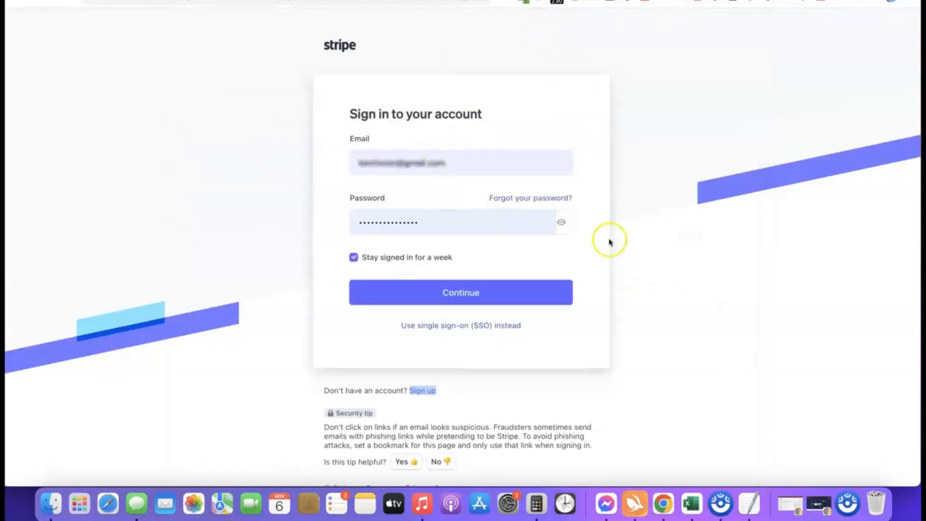
Sign in to Stripe and create a new account named Affiliate Blueprint with United States as the country of operation
click(444, 295)
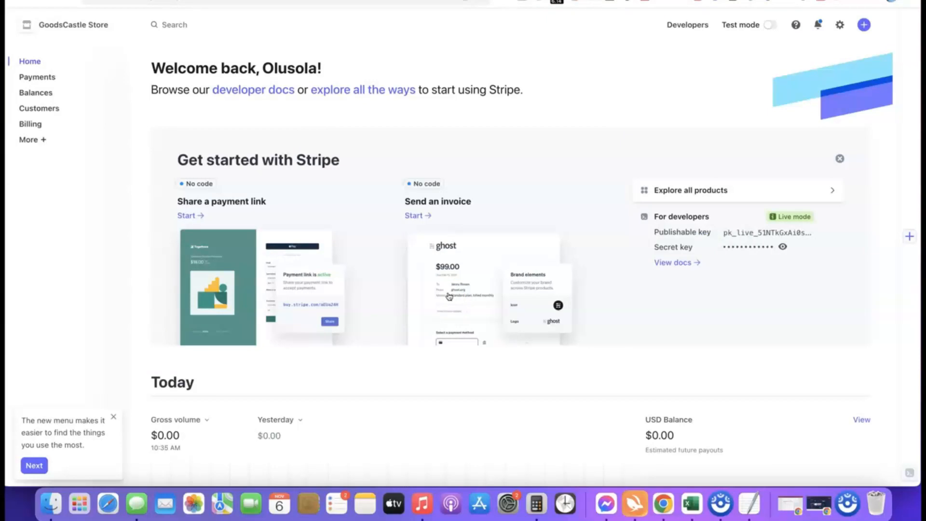
click(118, 25)
click(66, 67)
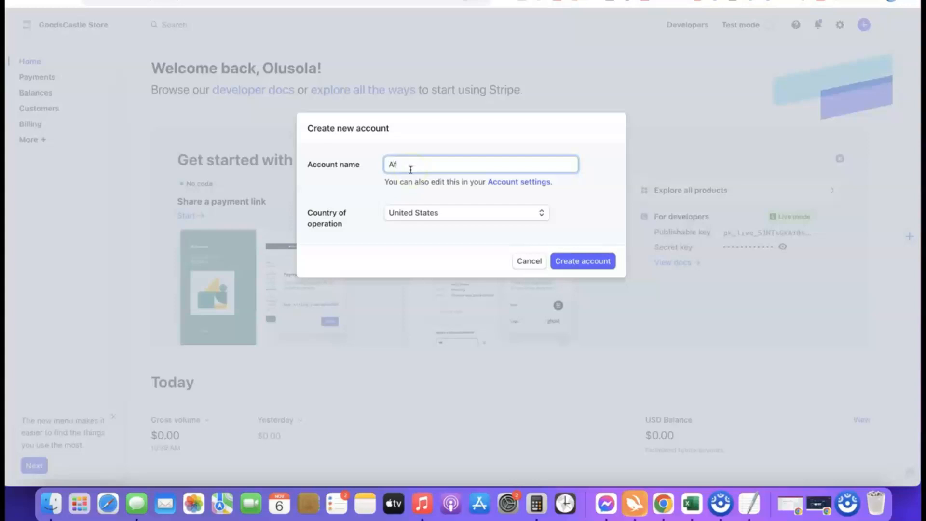
text(liate Blueprint)
click(381, 191)
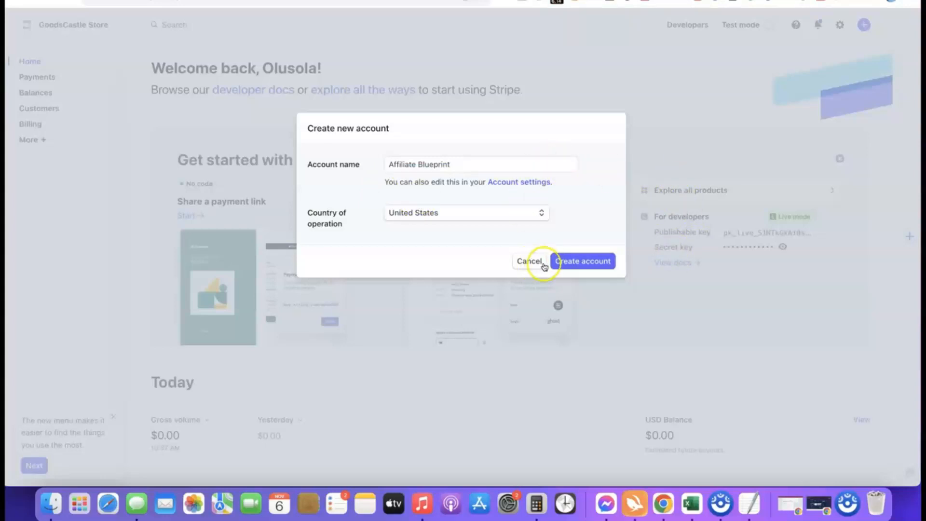
click(577, 263)
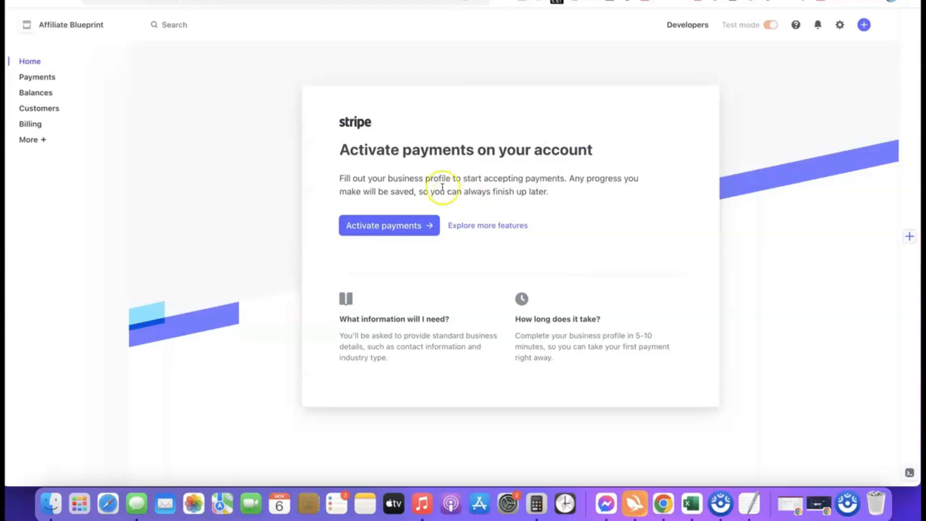
Start activating payments and submit the business type as Company with a Sole proprietorship structure, located in the United States
click(383, 225)
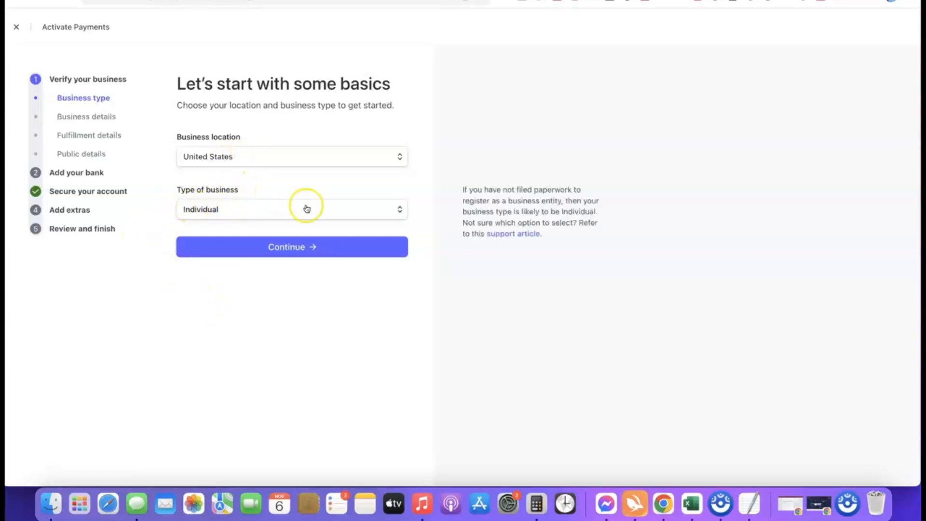
click(397, 210)
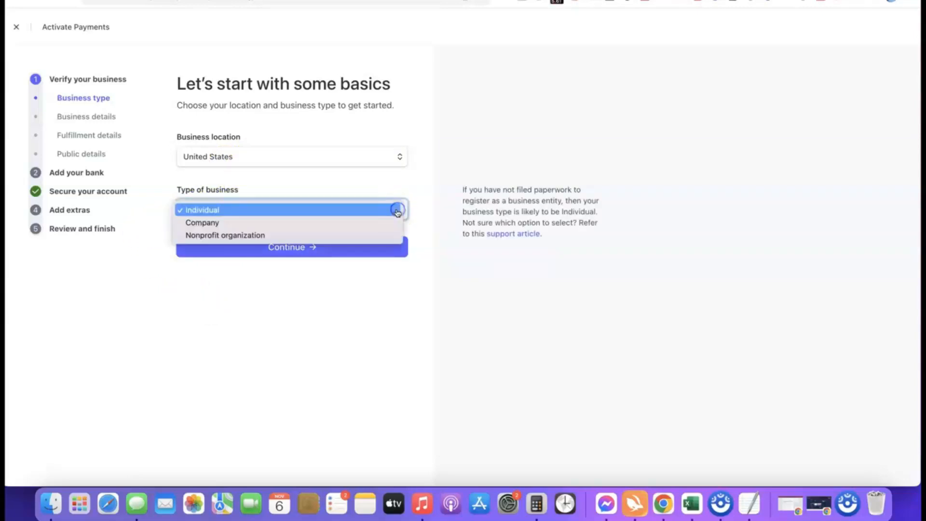
click(210, 222)
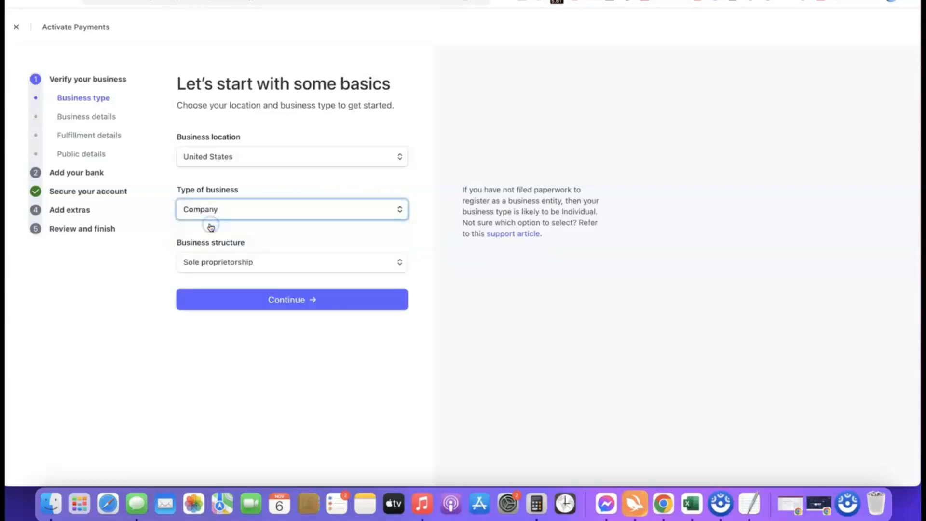
click(271, 263)
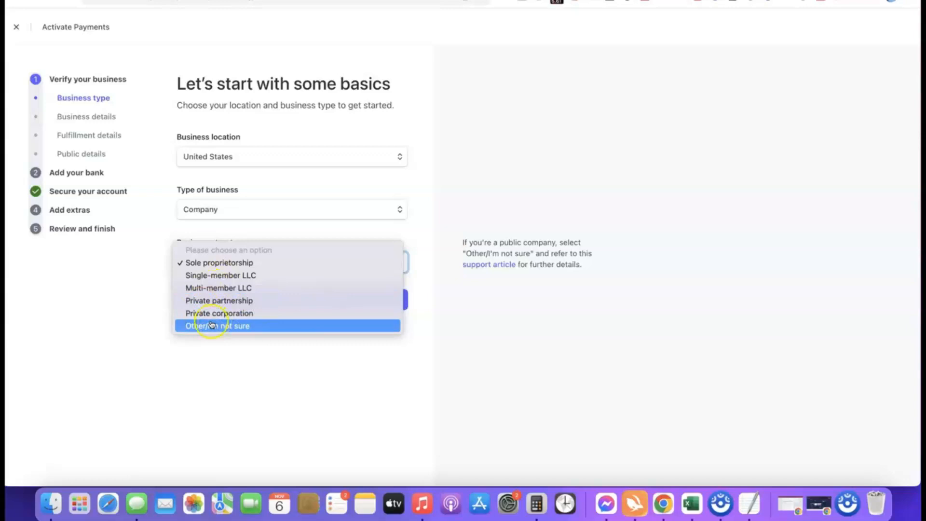
click(201, 263)
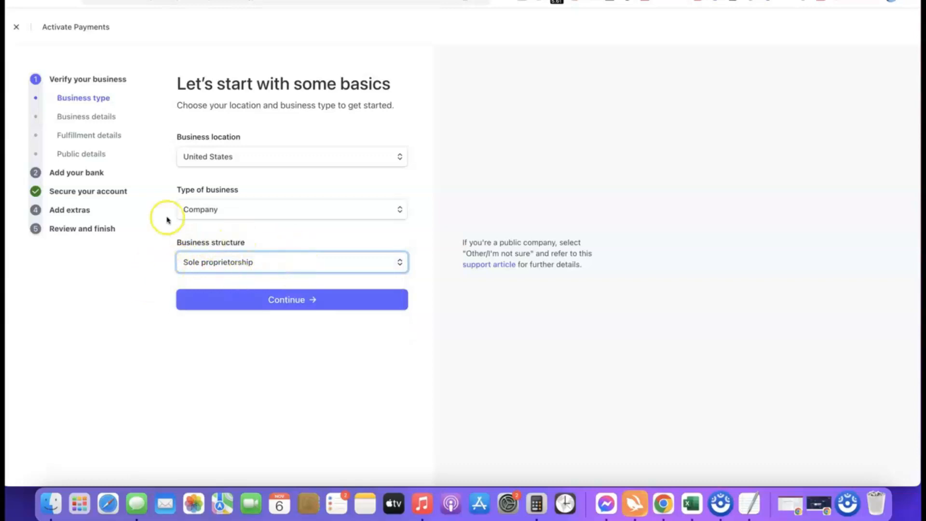
click(289, 301)
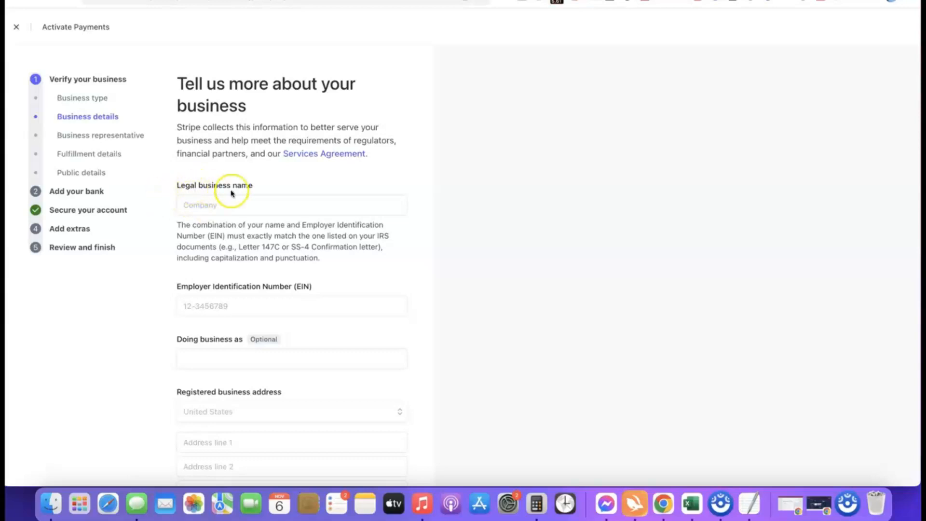
Enter Torch Enterprise LLC as the legal business name and fill in the company's Employer Identification Number
click(232, 203)
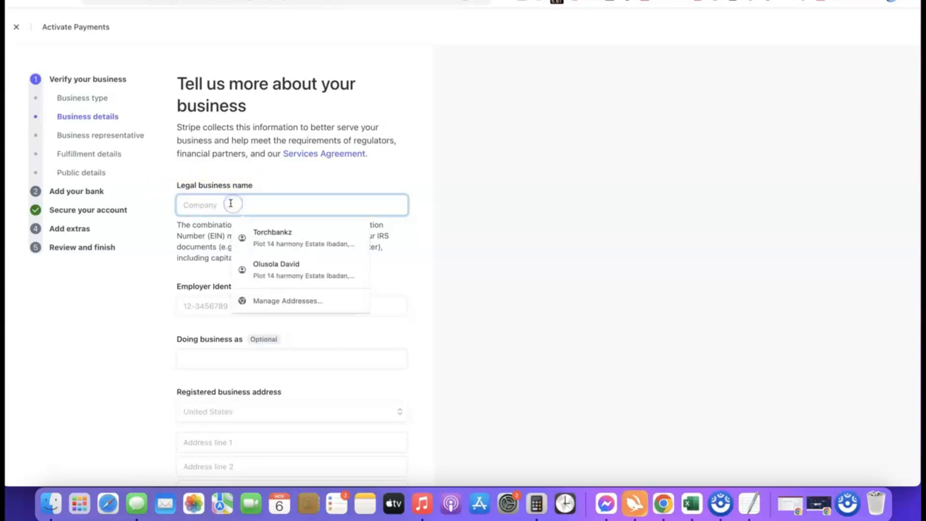
key(super+v)
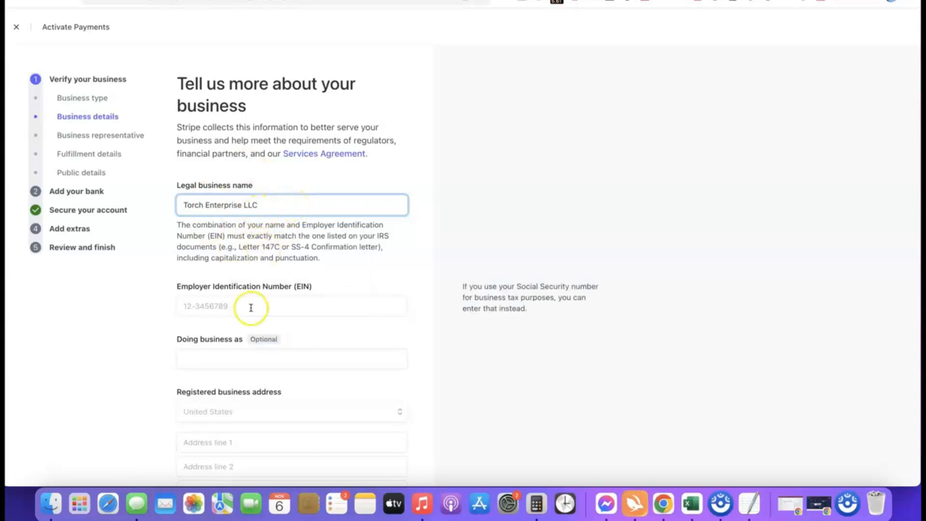
scroll(255, 290, down, 2)
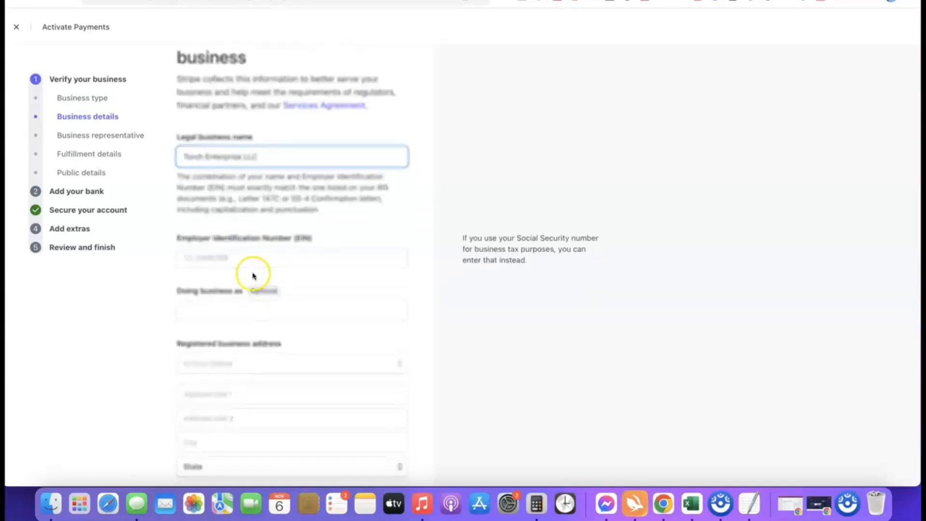
scroll(241, 252, down, 1)
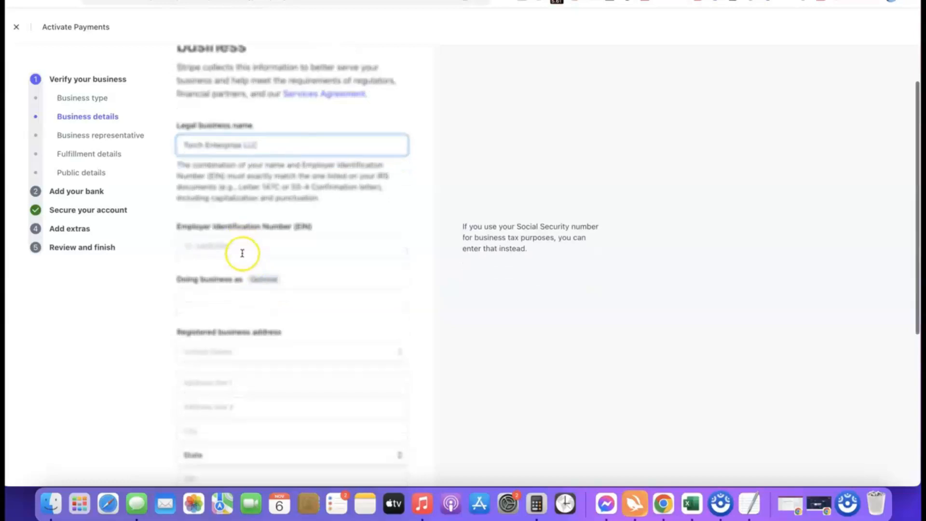
click(240, 239)
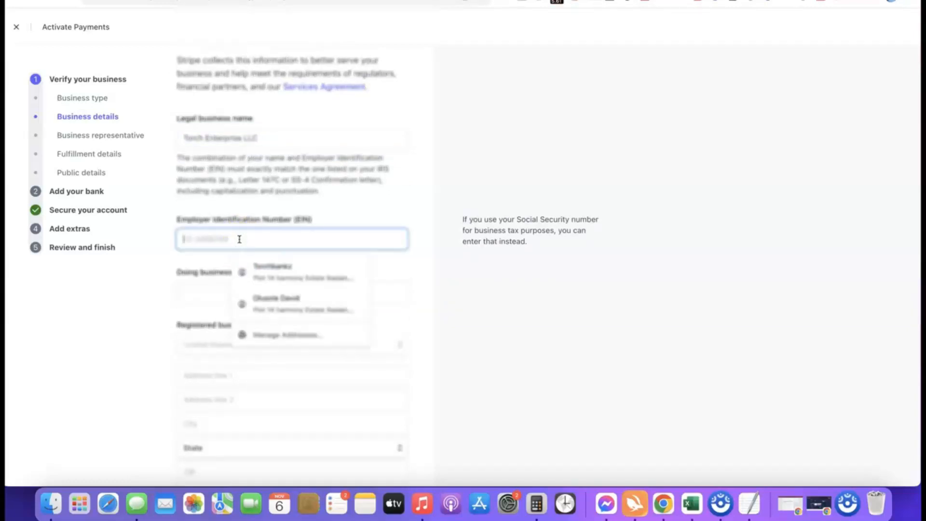
click(174, 259)
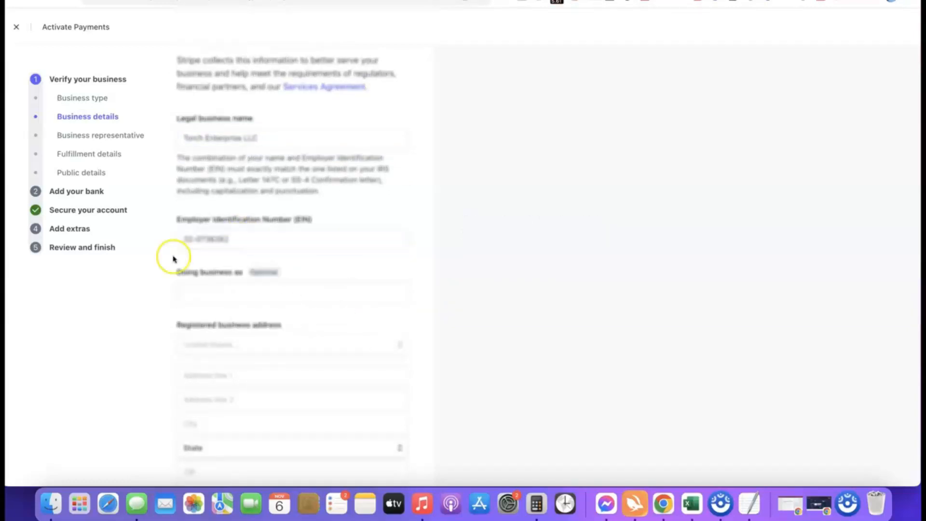
Fill in the registered business address and set the industry to Other digital goods
scroll(239, 258, down, 3)
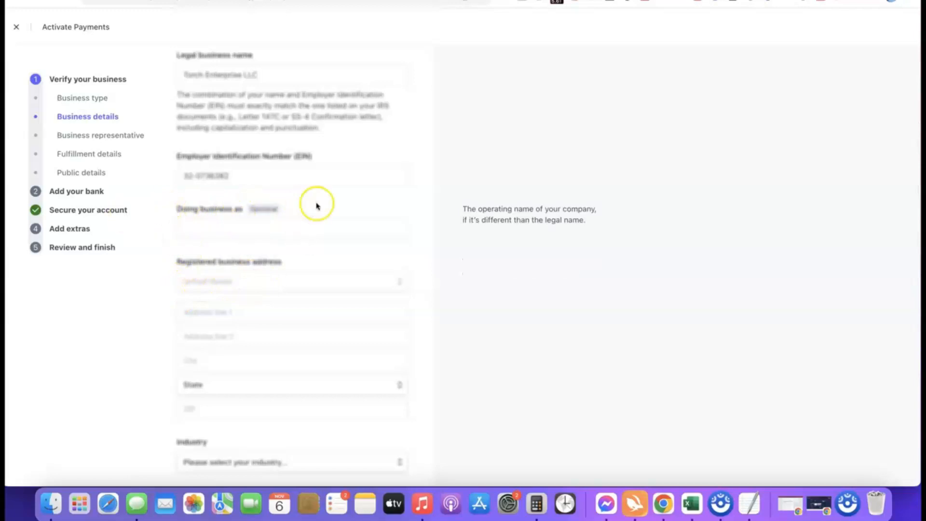
scroll(288, 186, down, 3)
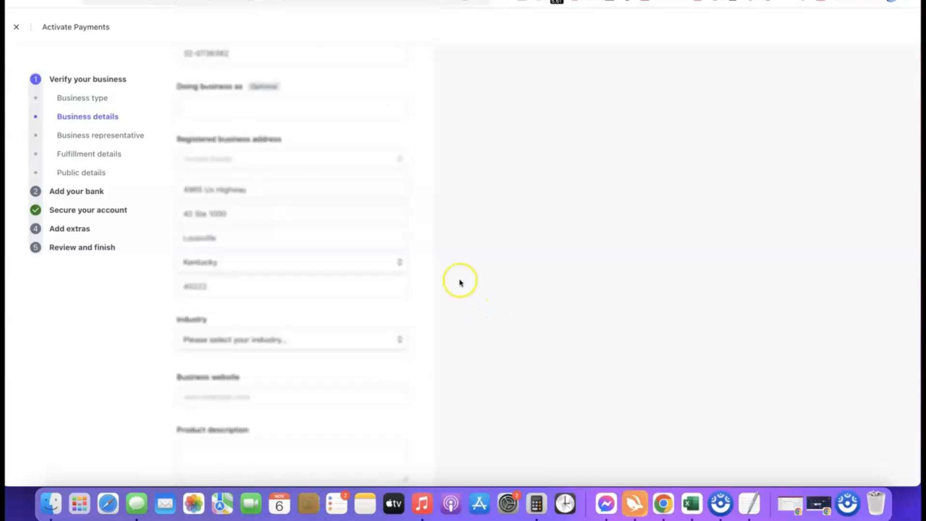
scroll(444, 274, down, 3)
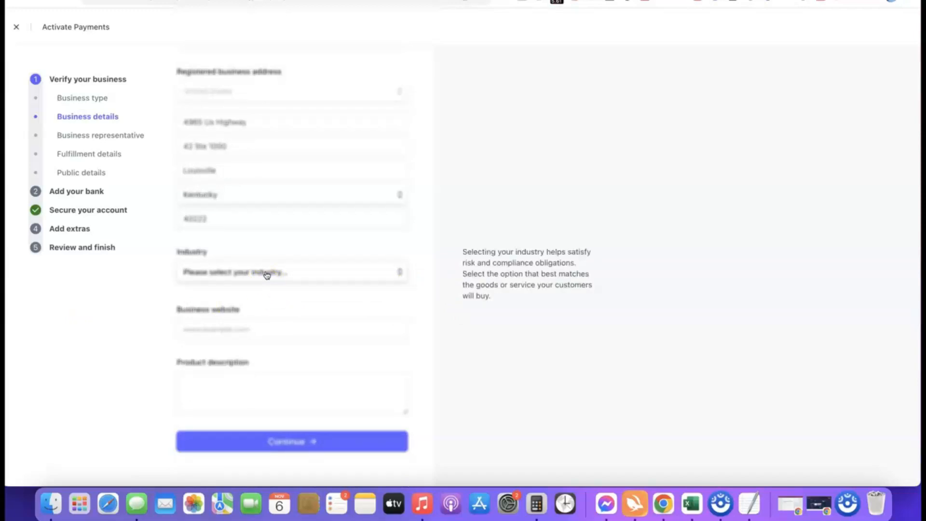
click(267, 274)
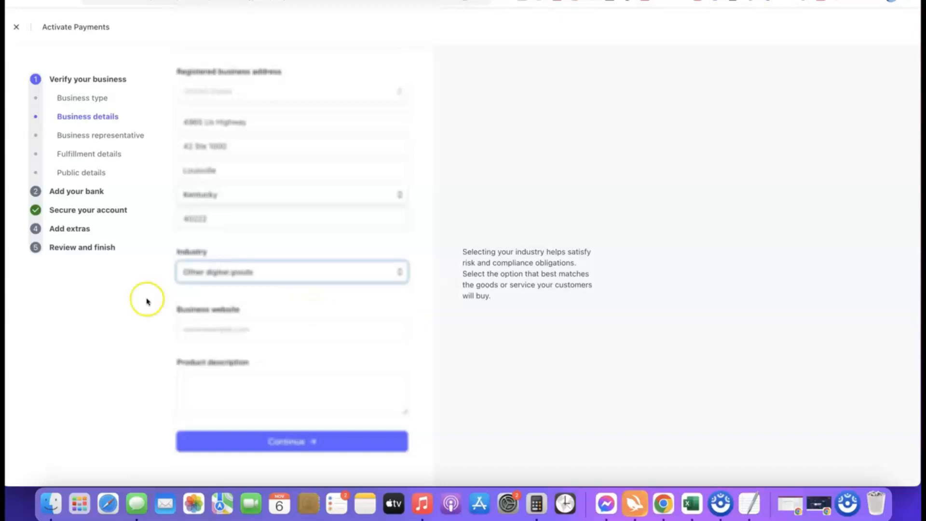
click(399, 295)
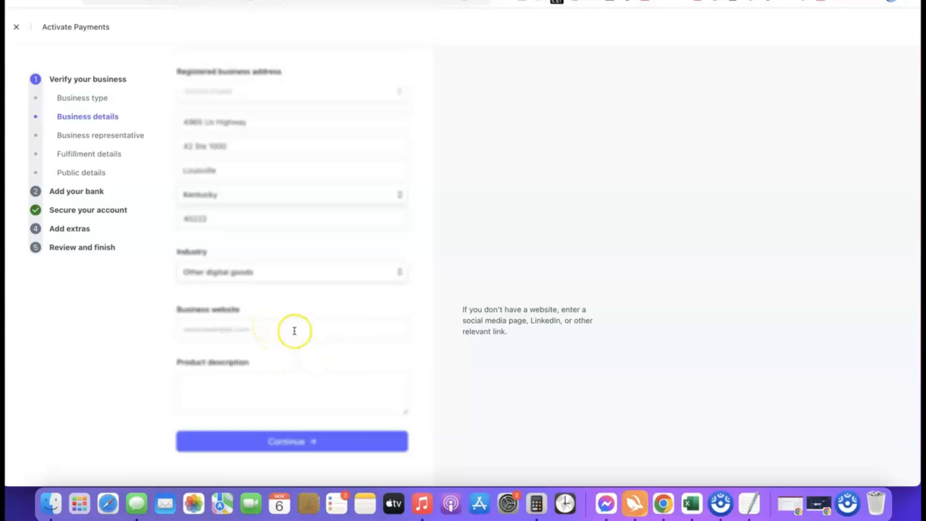
Enter affiliatebloggingblueprint.com as the website, describe the product as "Our product is a digital course training we sell to our site visitors.", and submit the business details
click(280, 332)
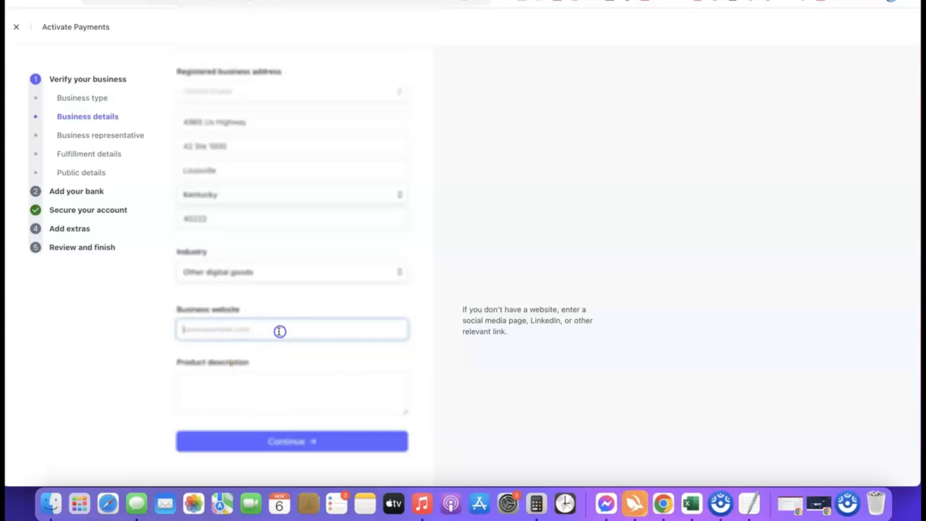
text(https://affiliatebloggingblueprint.com/)
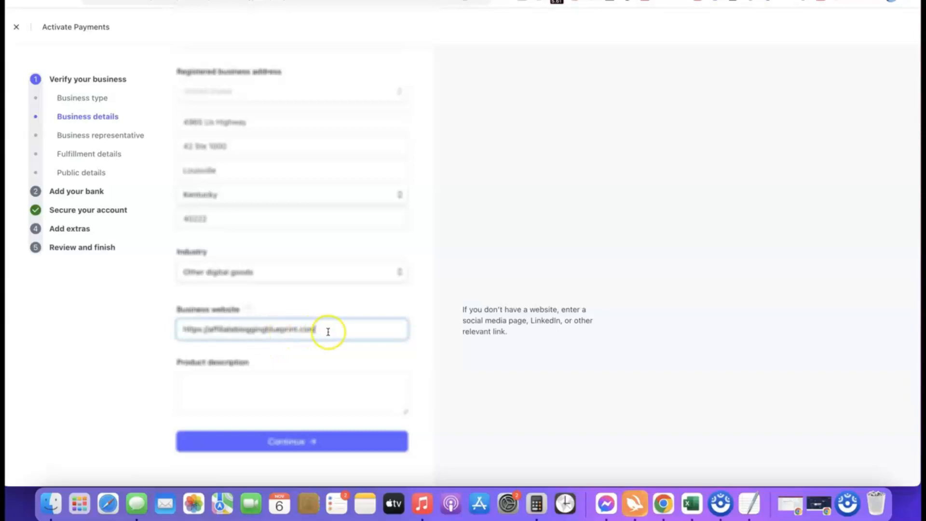
click(108, 336)
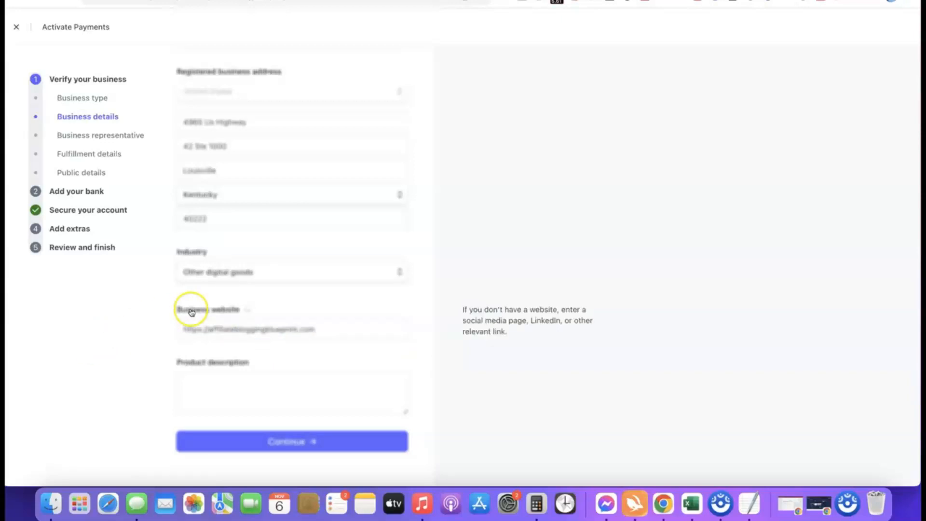
click(234, 377)
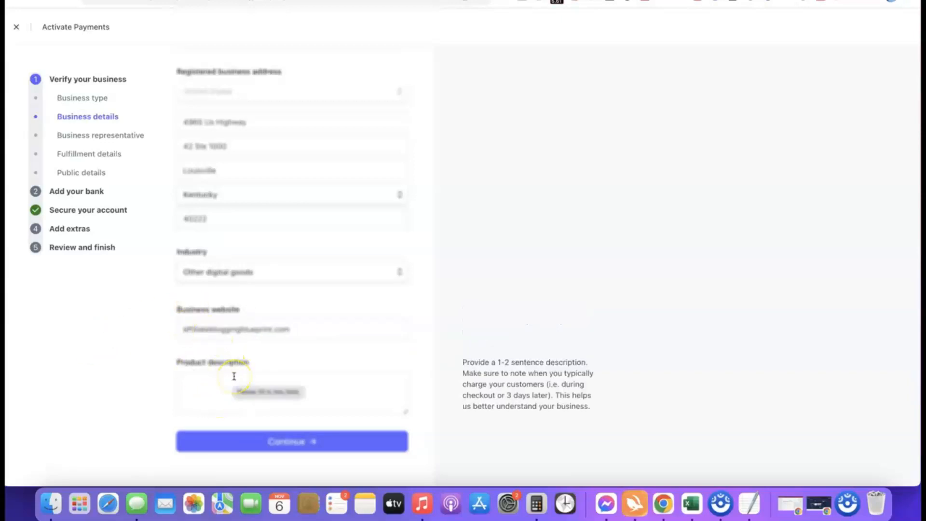
text(Our product is a digital course training we sell to our site visitors.)
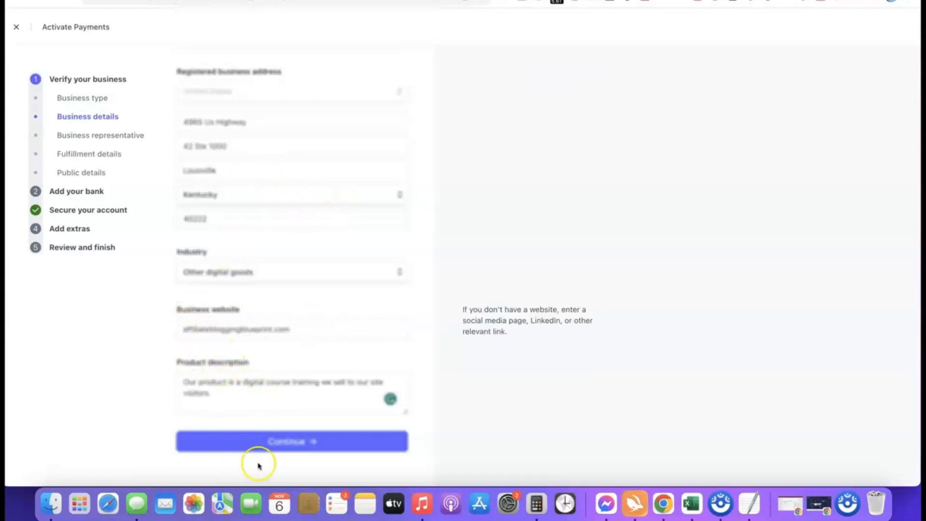
click(283, 440)
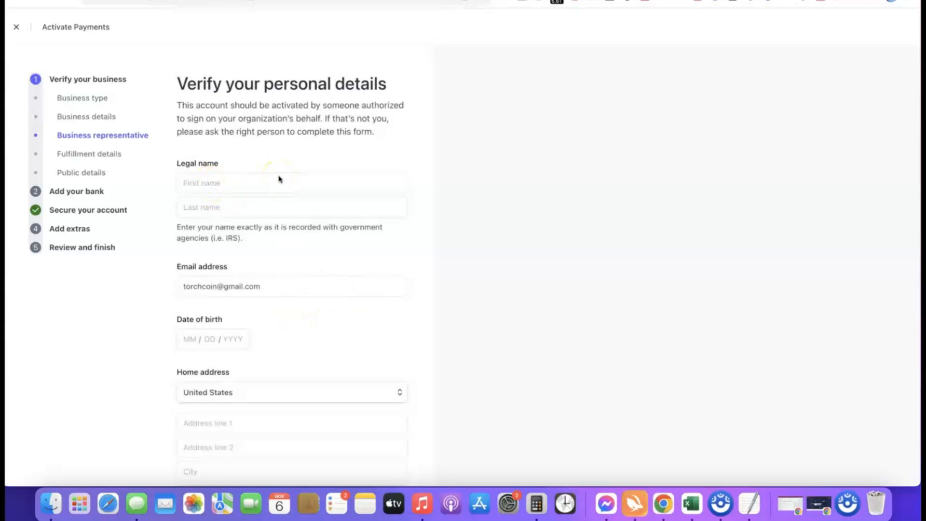
Examine the business representative form, including the country choices for home address and phone number and the Social Security number field
scroll(257, 333, down, 1)
scroll(257, 332, down, 1)
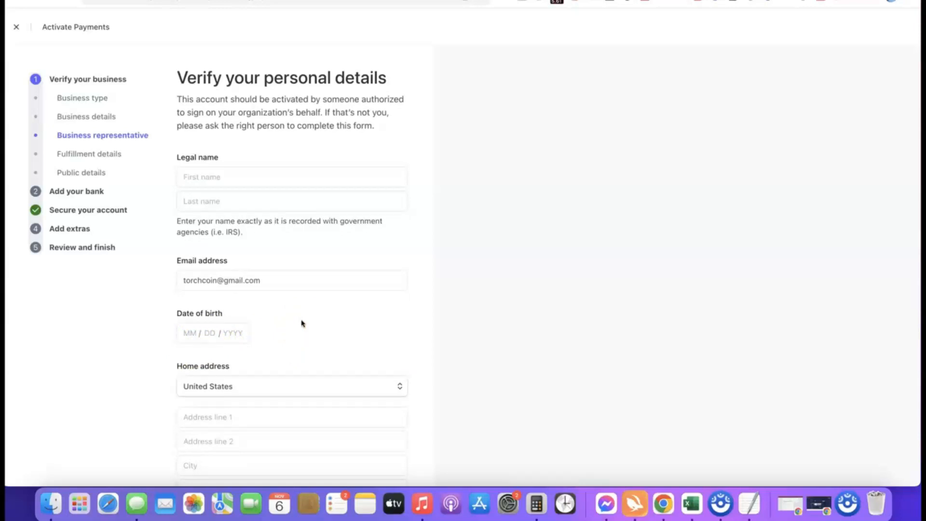
scroll(318, 337, down, 4)
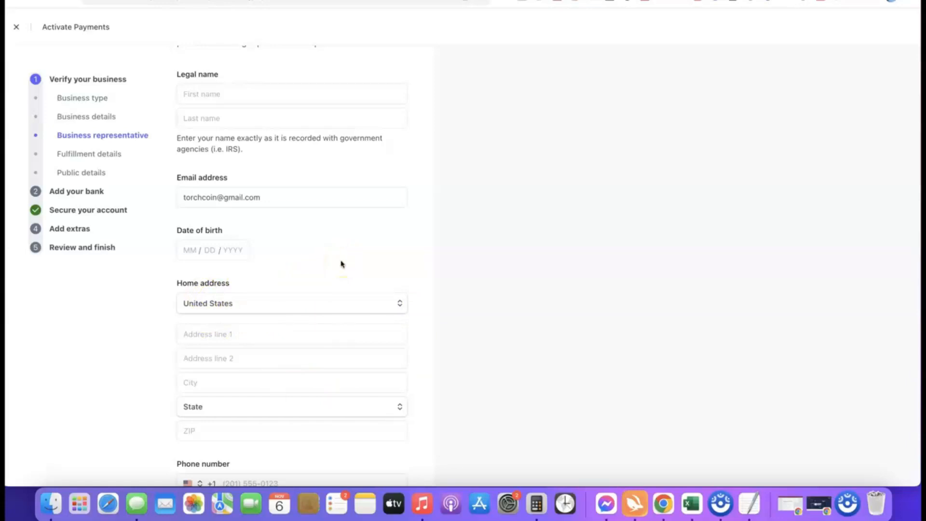
click(397, 303)
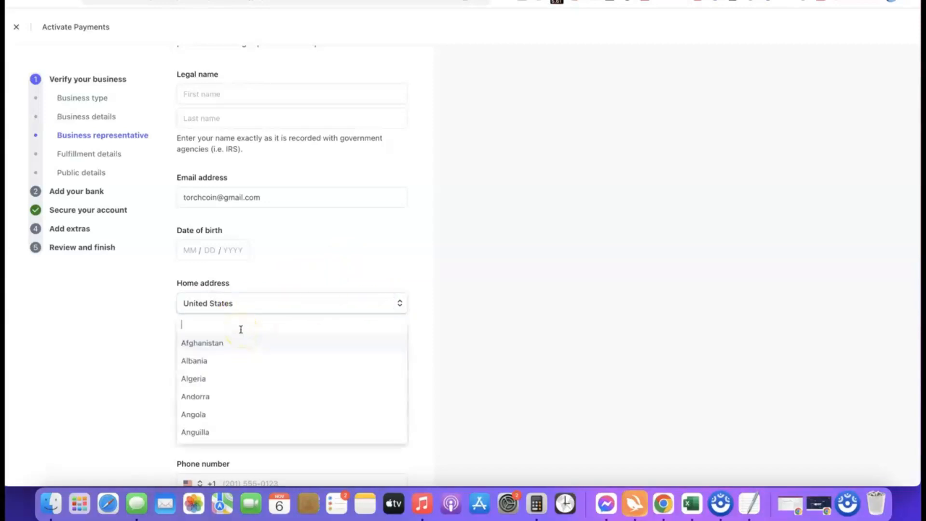
click(326, 310)
scroll(277, 296, down, 1)
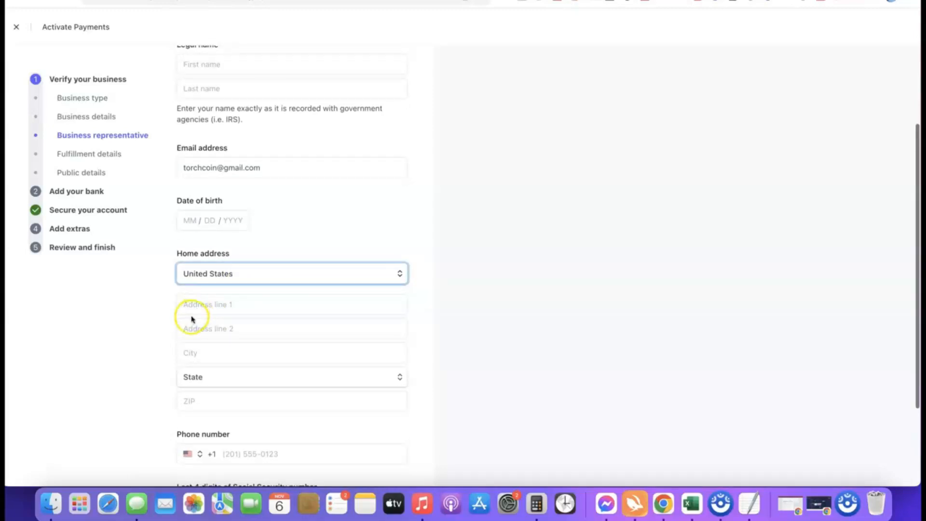
scroll(289, 321, down, 2)
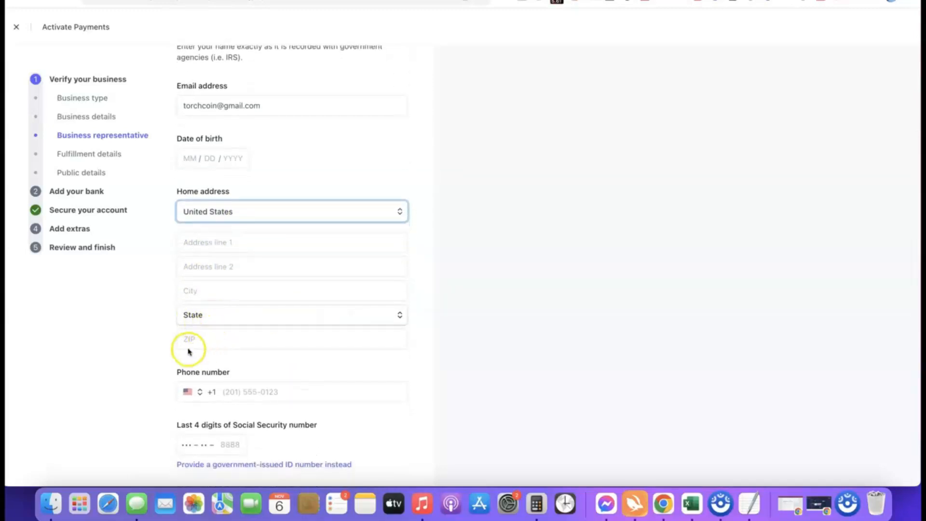
scroll(270, 338, down, 1)
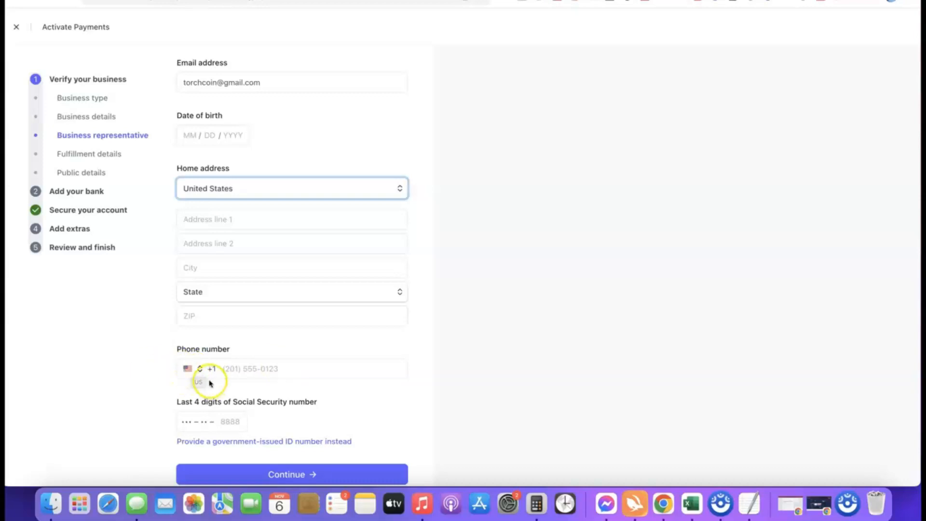
click(193, 369)
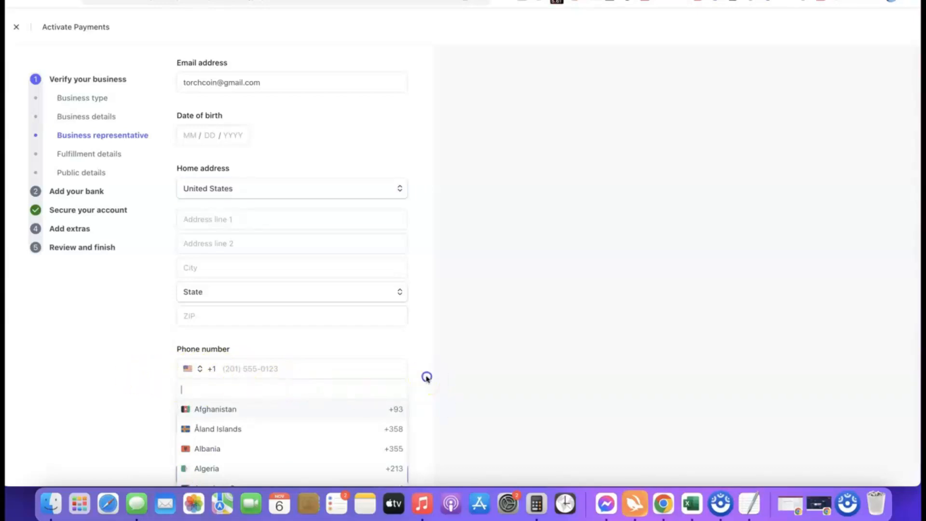
click(426, 377)
scroll(379, 364, down, 1)
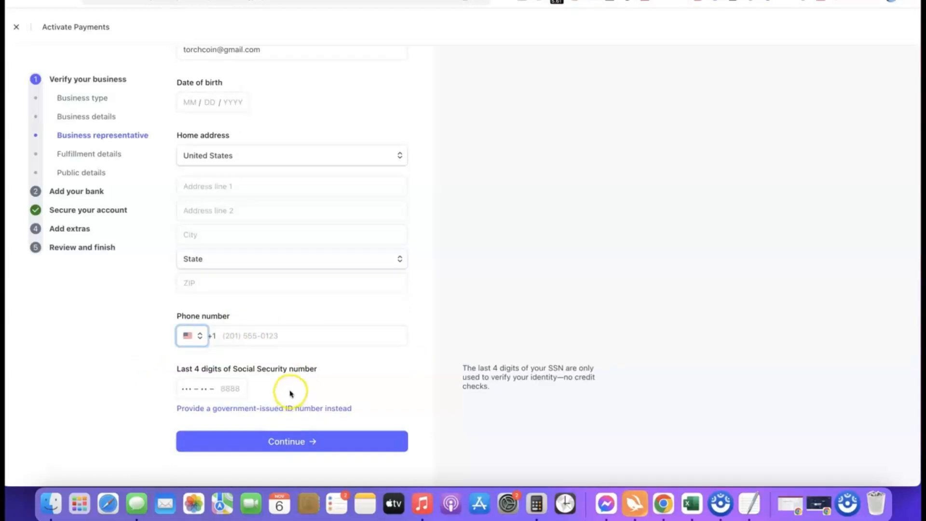
Choose to provide a government-issued ID number for the business representative and set its country to NG
scroll(160, 373, up, 5)
scroll(160, 374, down, 5)
scroll(164, 373, right, 4)
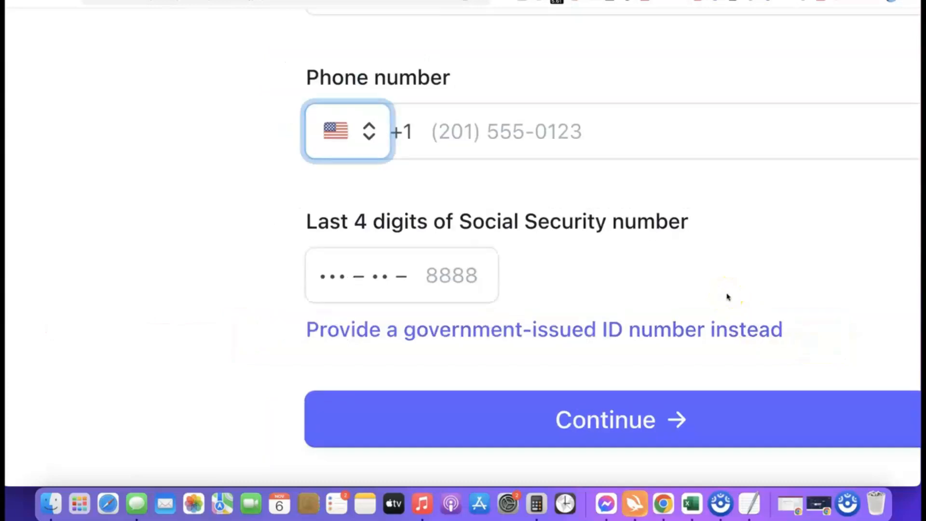
click(555, 333)
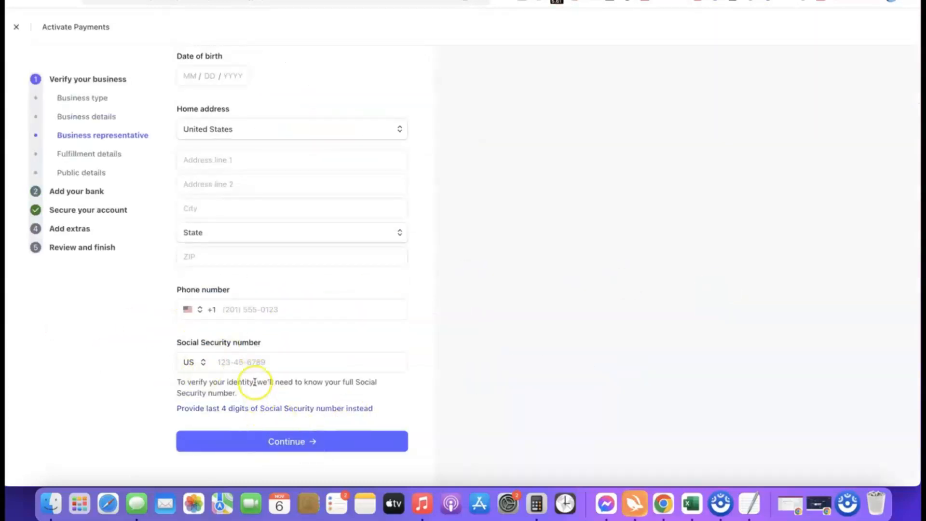
click(205, 363)
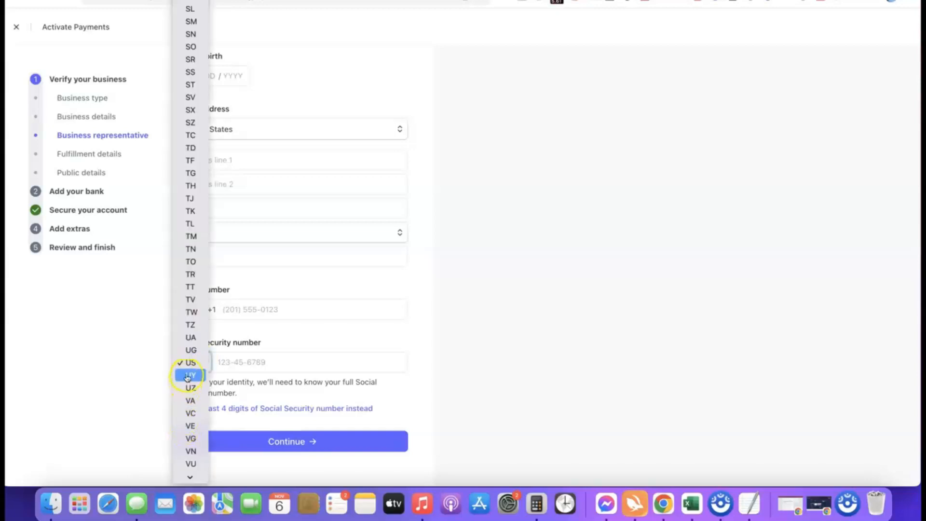
scroll(188, 188, down, 2)
scroll(191, 203, down, 1)
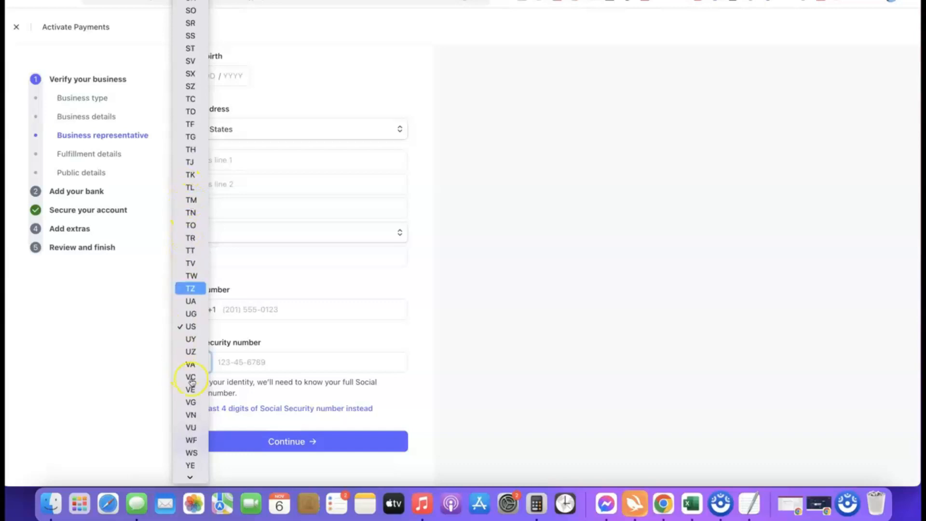
click(418, 362)
click(198, 370)
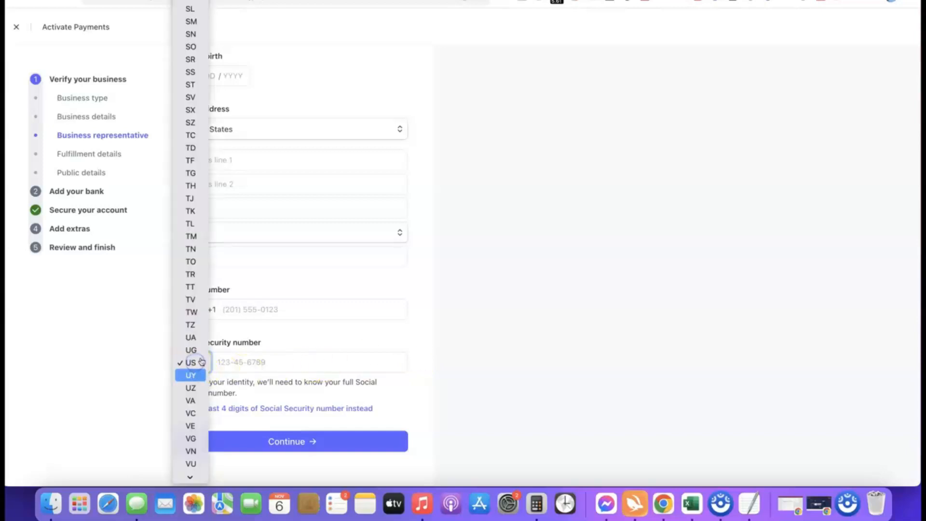
scroll(195, 339, down, 2)
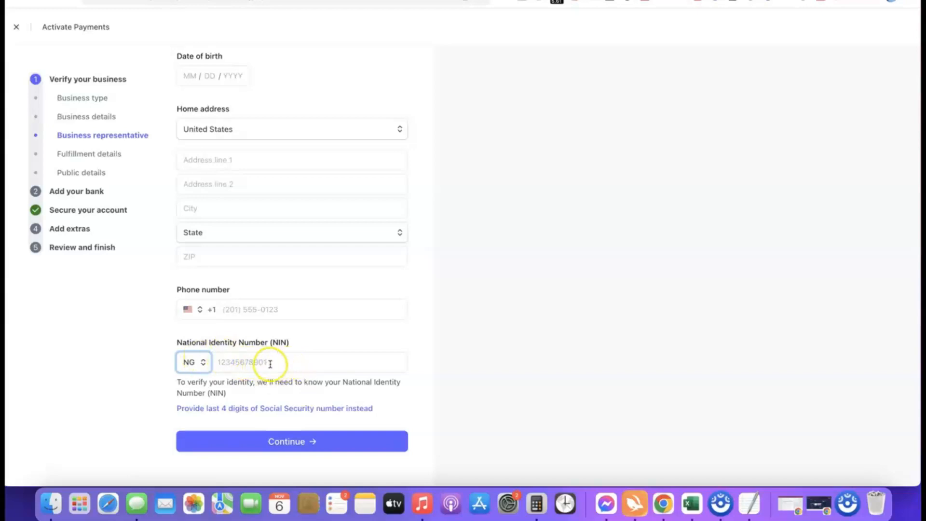
Set the representative's phone number country to Nigeria (+234) and submit the business representative details
click(188, 310)
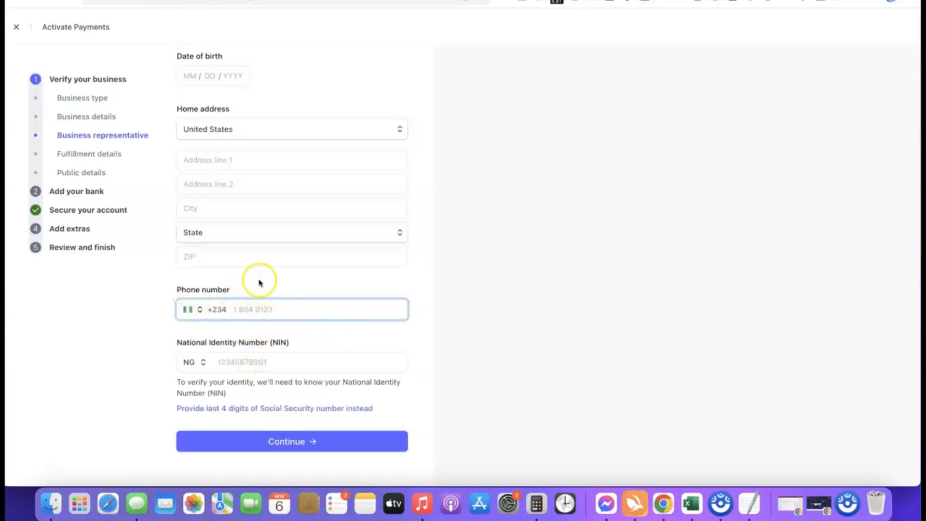
scroll(253, 292, up, 3)
scroll(329, 216, down, 3)
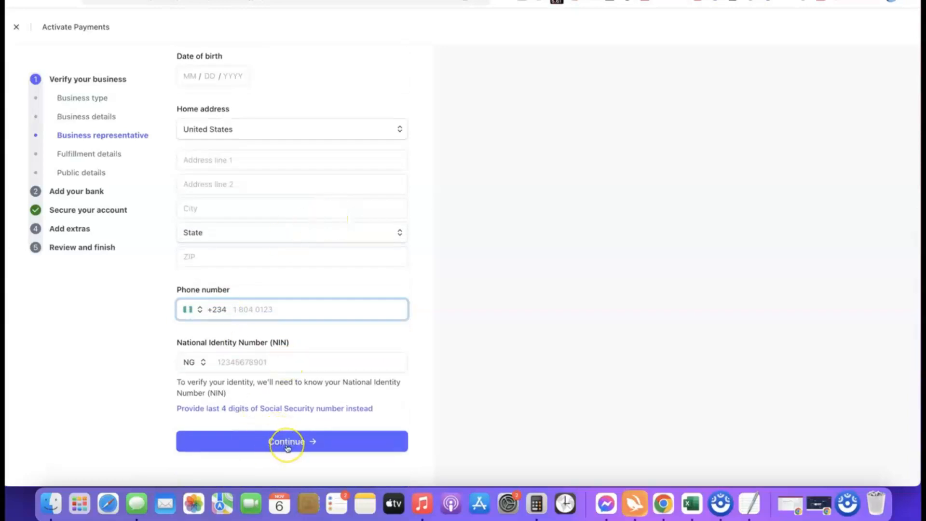
scroll(301, 340, up, 7)
scroll(304, 344, up, 1)
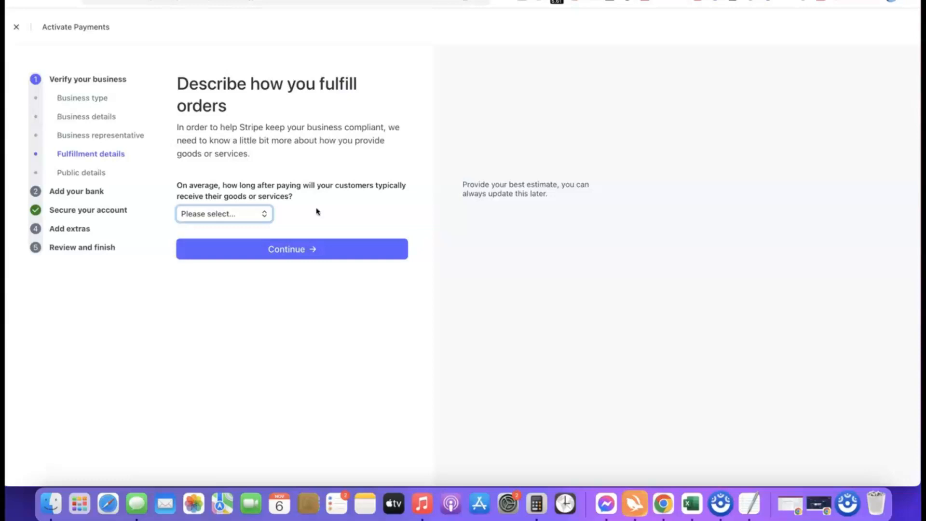
Set the typical time customers wait to receive goods or services to Within one day and submit the fulfillment details
click(243, 217)
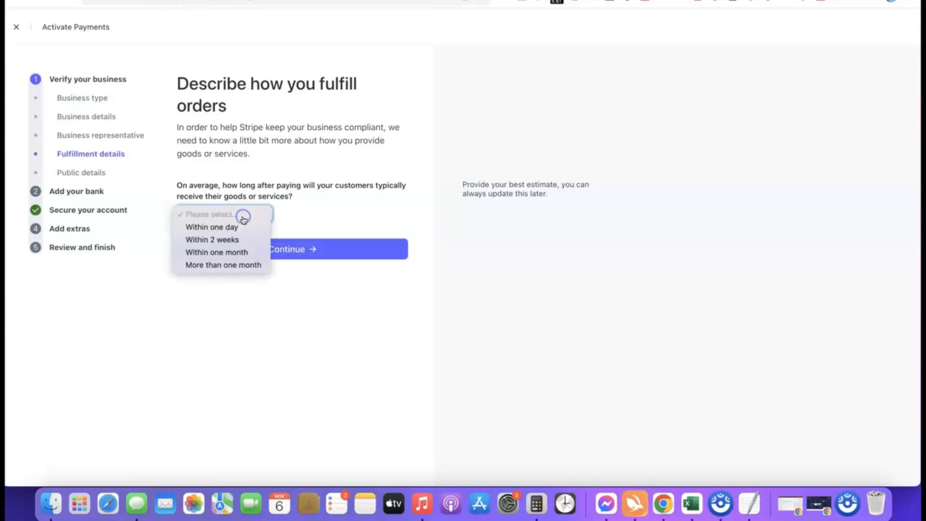
click(225, 240)
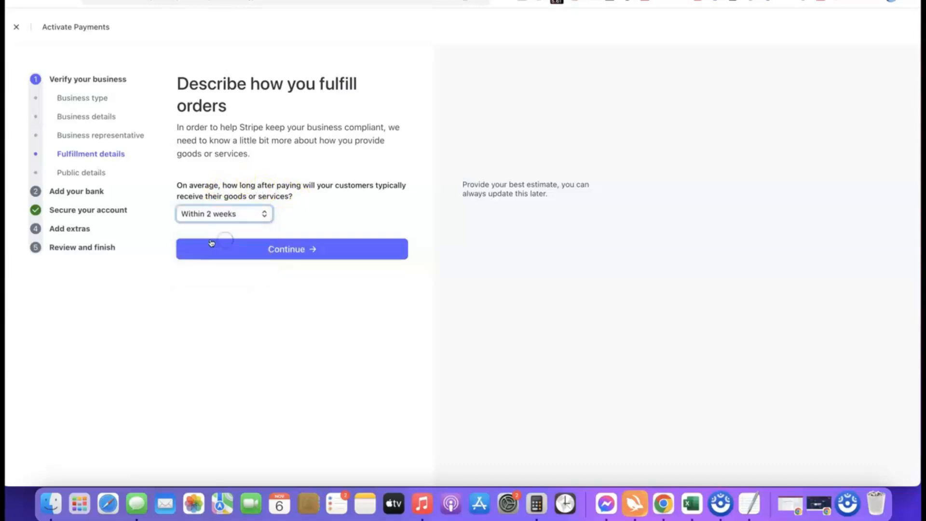
click(240, 214)
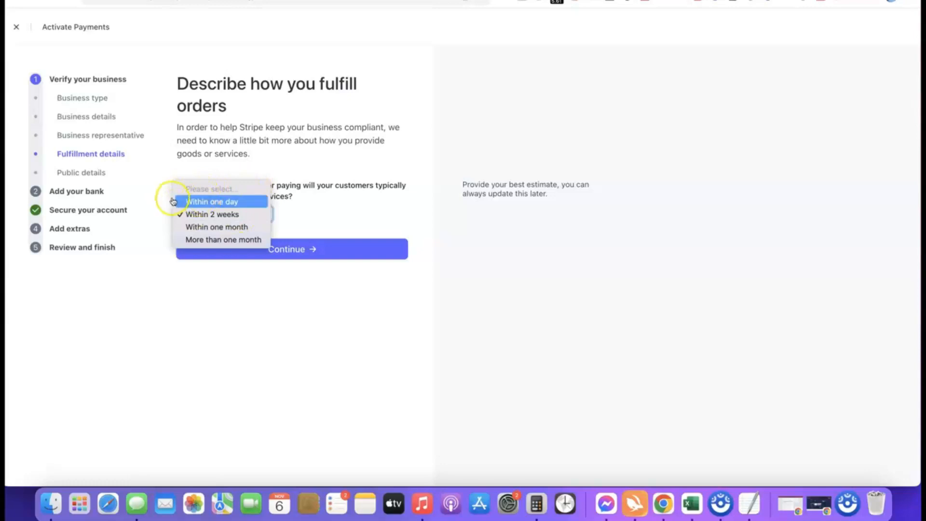
click(215, 201)
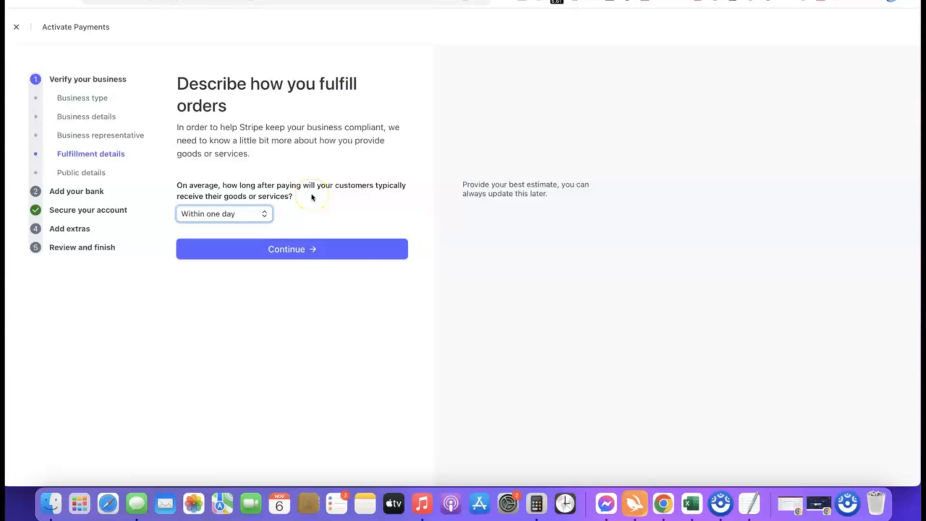
click(288, 250)
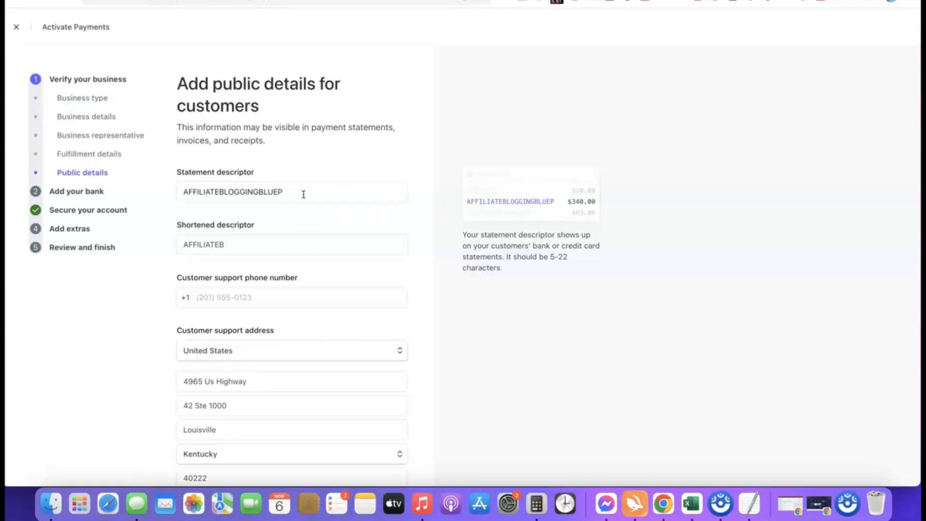
Check the statement descriptor, shortened descriptor and customer support fields, and submit the public details
click(252, 248)
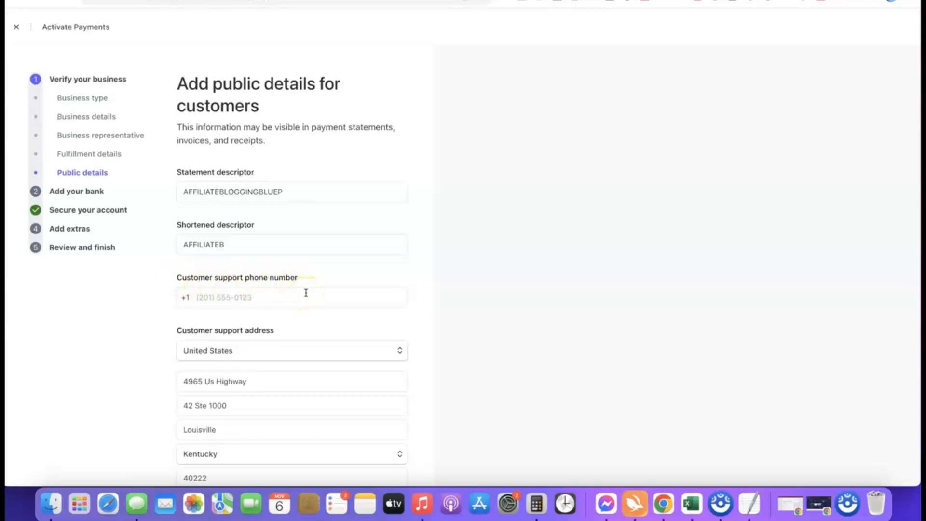
click(231, 193)
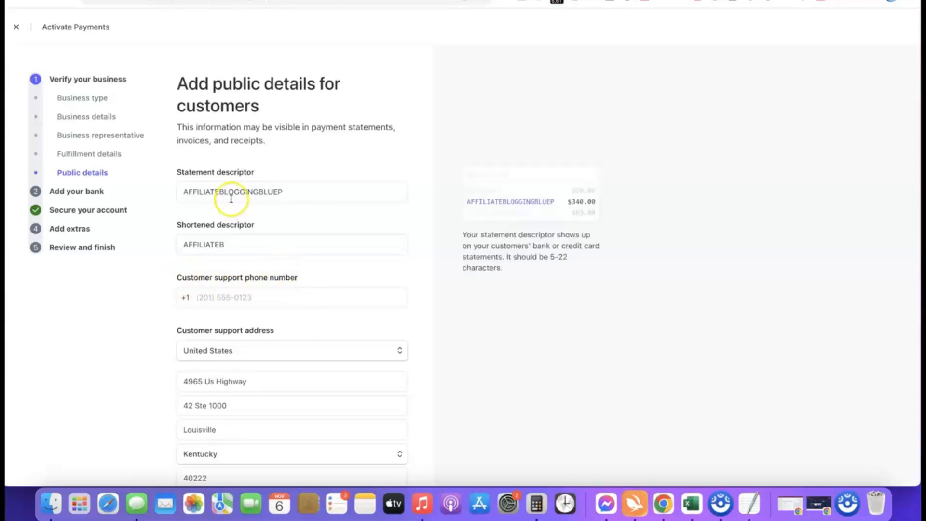
scroll(233, 198, down, 3)
click(155, 283)
click(279, 271)
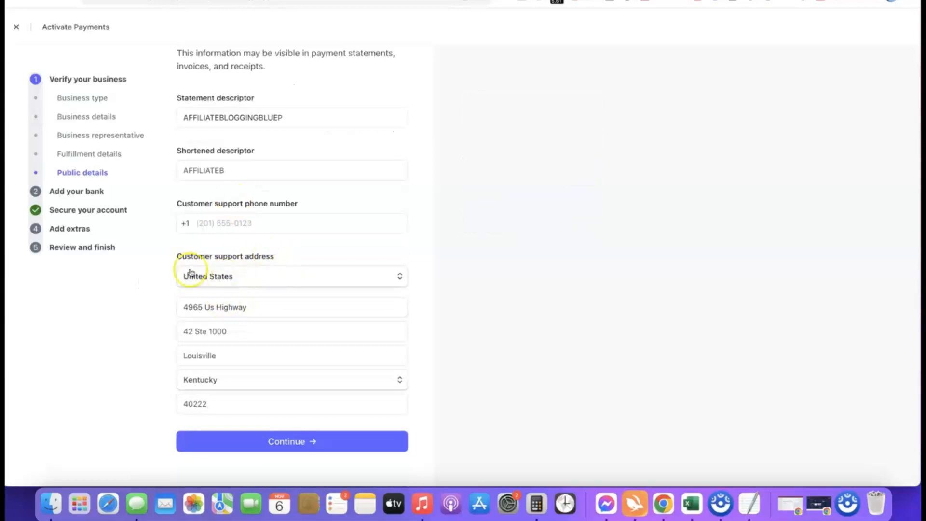
scroll(248, 285, up, 3)
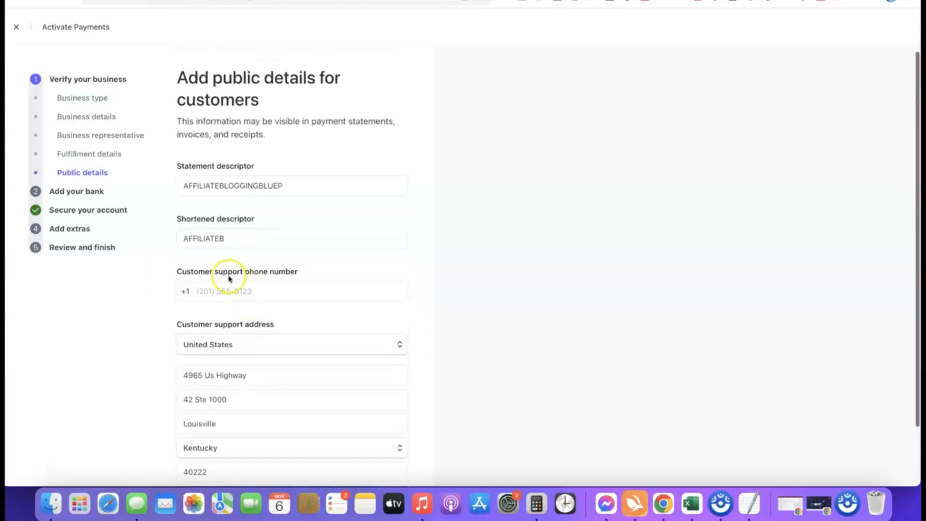
click(306, 186)
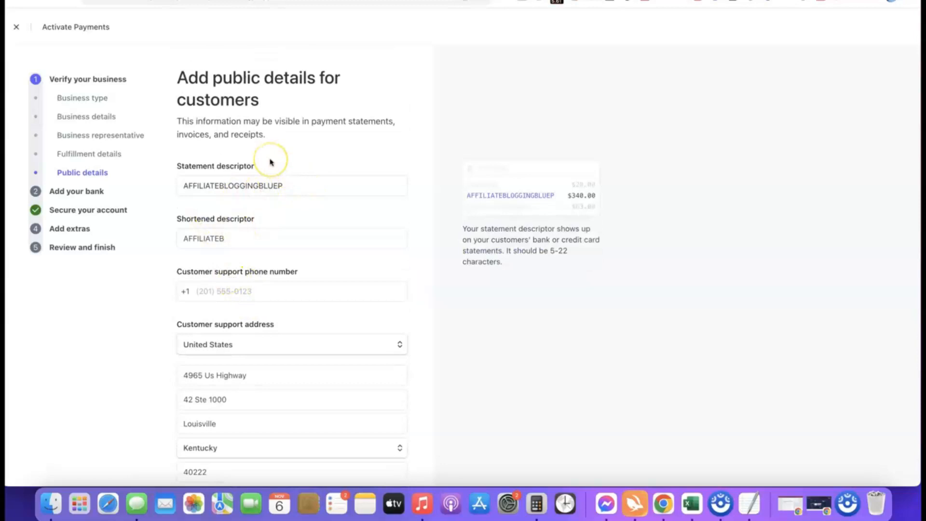
scroll(270, 162, down, 3)
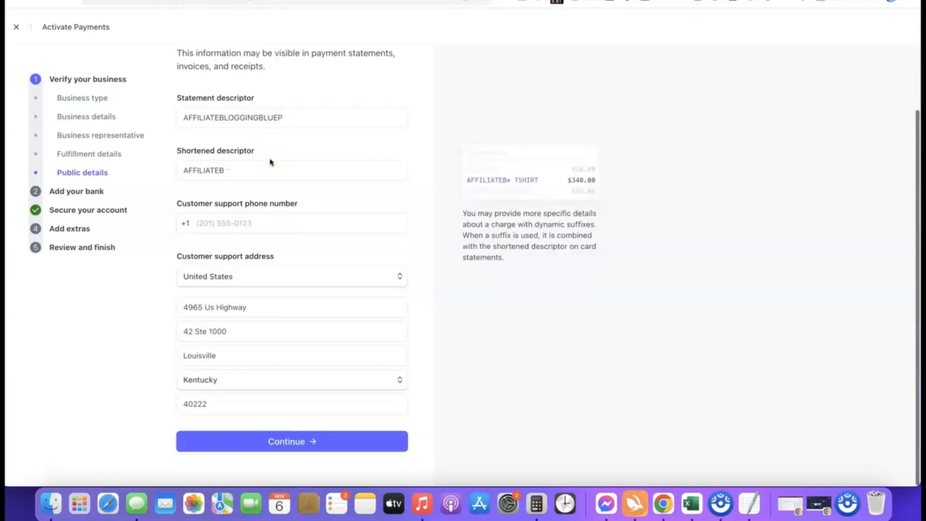
click(239, 434)
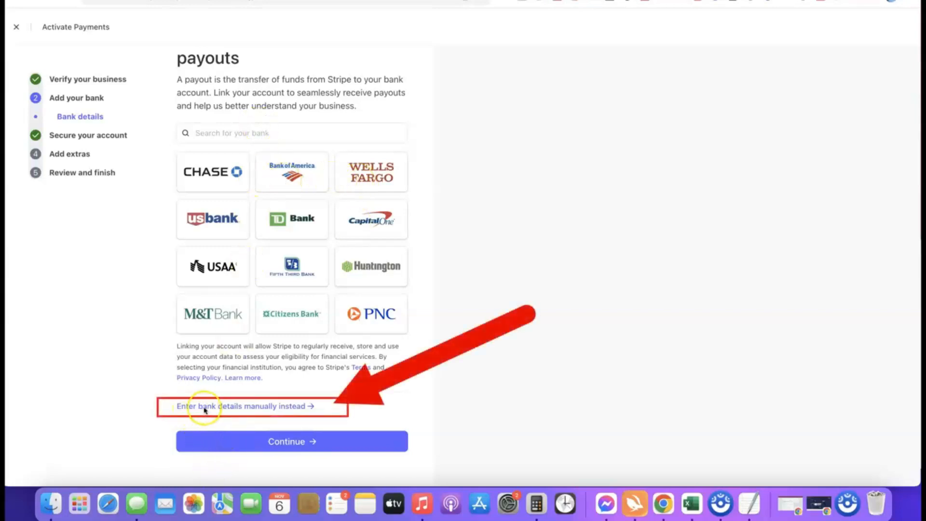
Enter the payout bank's routing number and account number manually, save the account, and continue with it for payouts
click(270, 409)
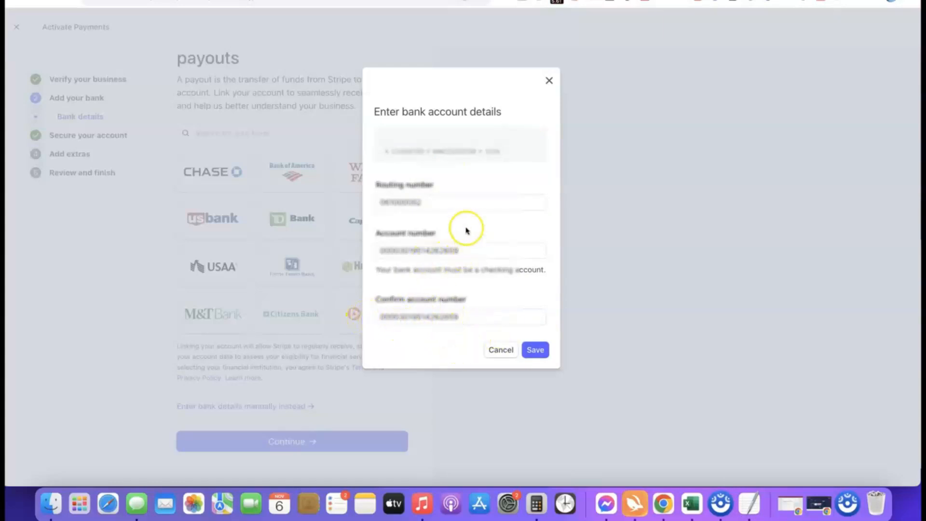
click(538, 350)
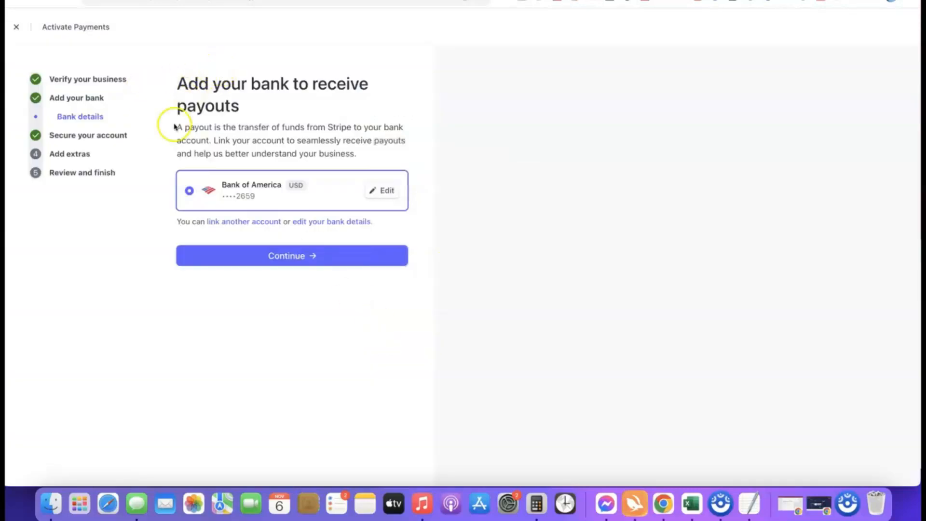
click(284, 255)
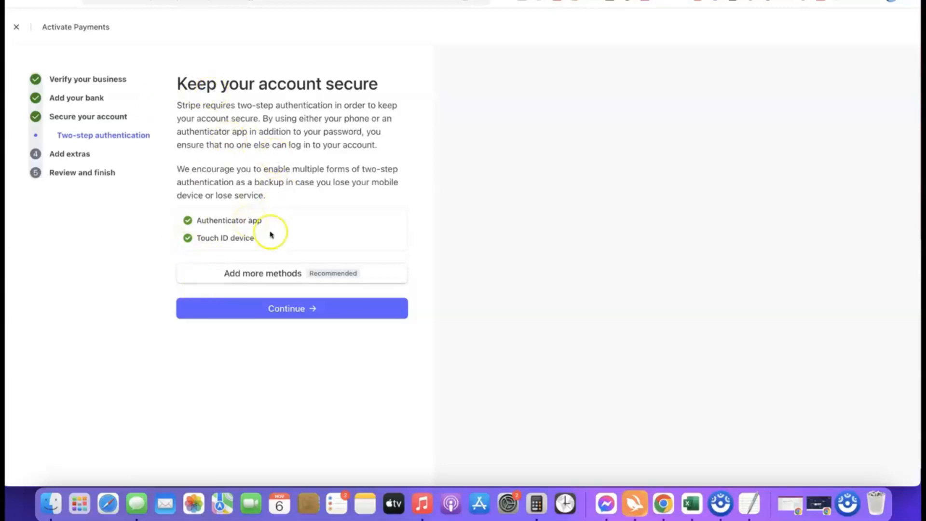
Continue with the current two-step authentication methods, and decline both the sales tax calculation and climate contribution extras
click(295, 312)
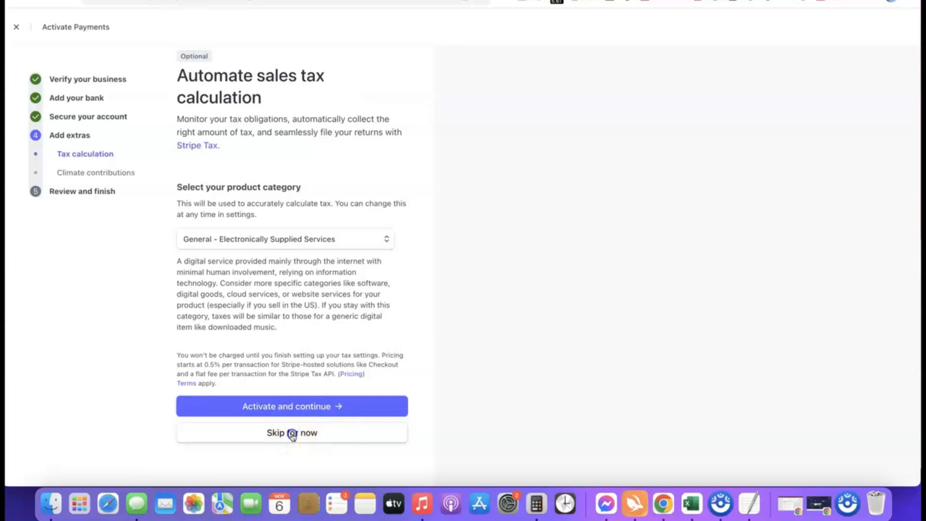
click(292, 435)
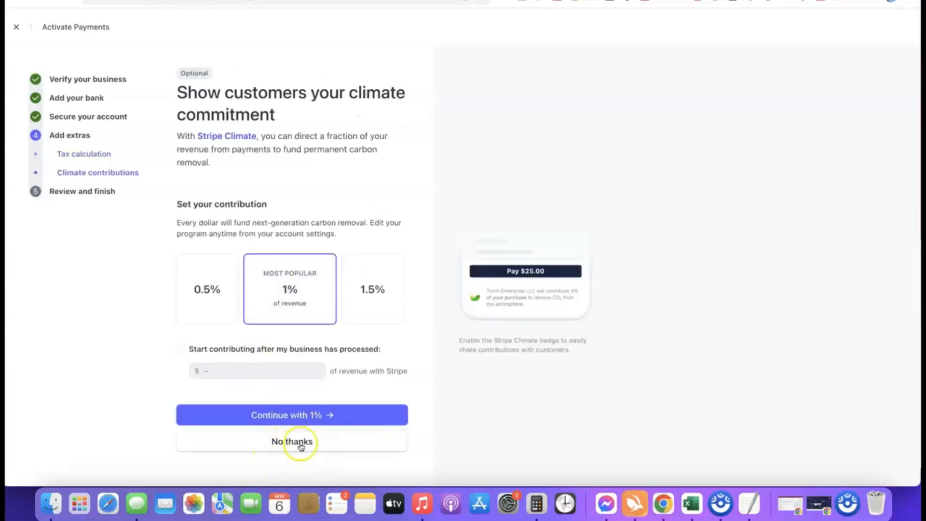
click(305, 441)
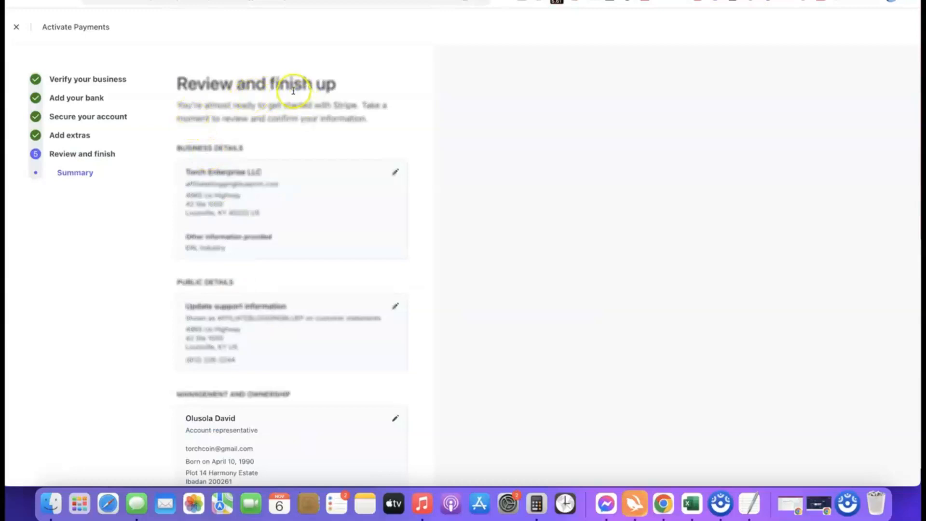
Review the summary of business, ownership and payout details, and agree to and submit the activation application
scroll(265, 74, down, 5)
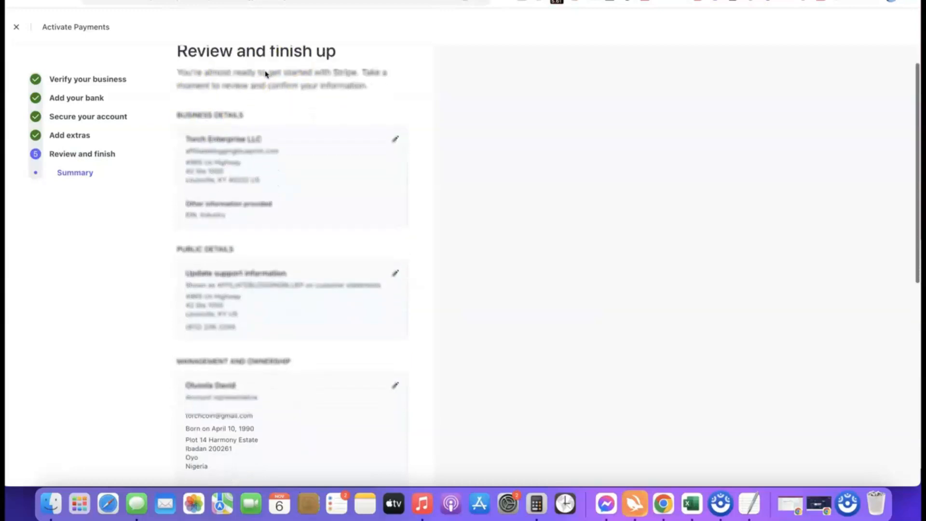
scroll(251, 75, up, 2)
scroll(291, 95, down, 5)
scroll(291, 95, down, 3)
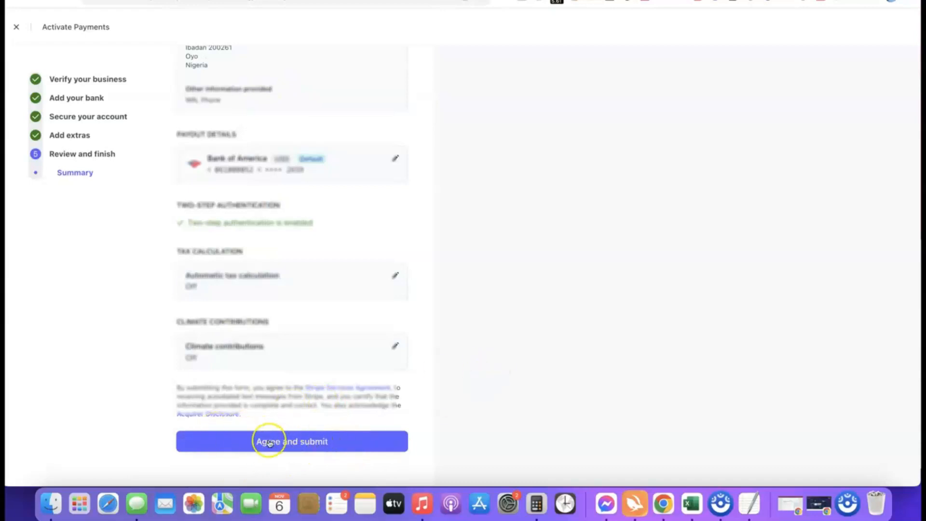
click(285, 440)
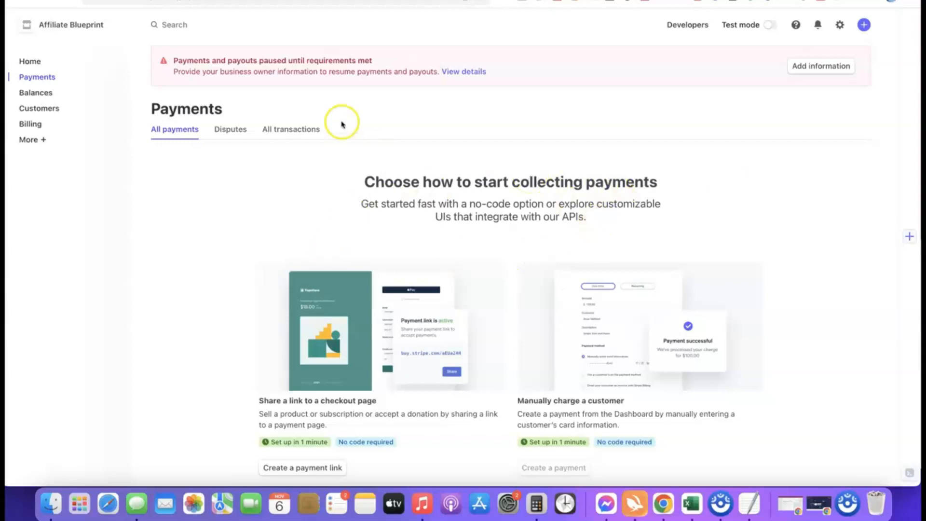
Open the missing business owner information request and start updating the account representative's details under Management and Ownership
click(793, 67)
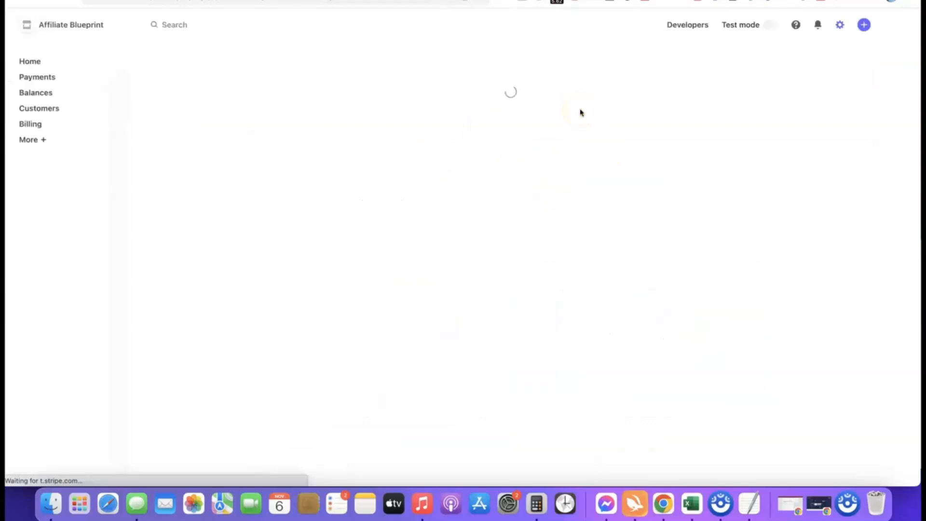
scroll(471, 129, down, 2)
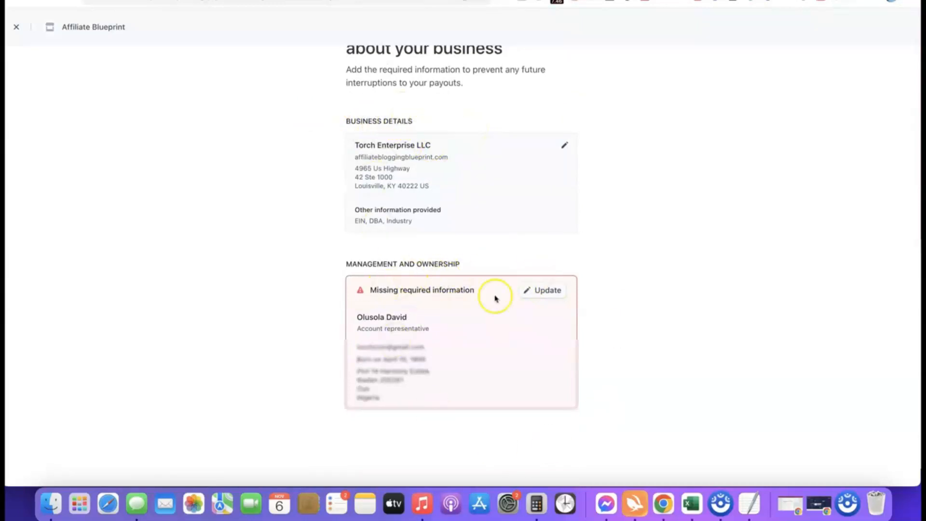
scroll(675, 265, down, 1)
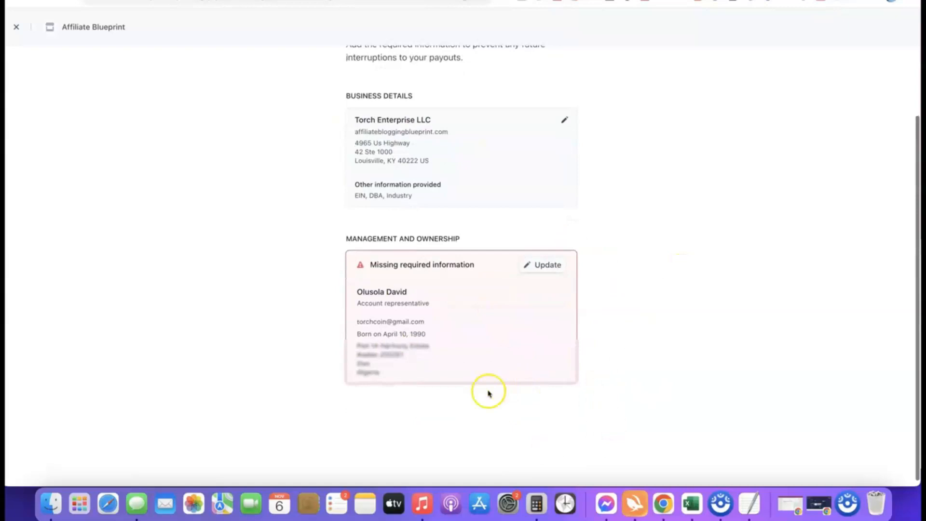
click(545, 266)
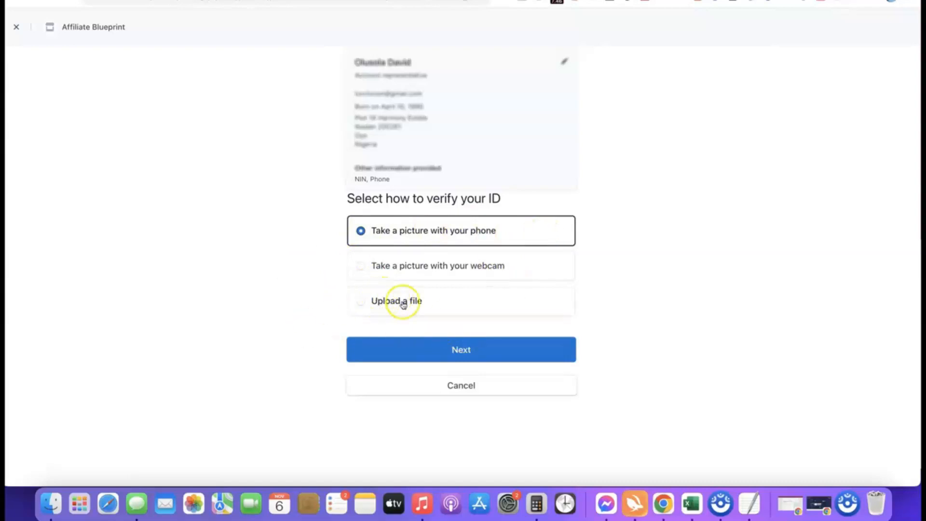
Choose file upload with a driver's license as the ID verification method, and submit the "Drivers License" image as the front
click(374, 302)
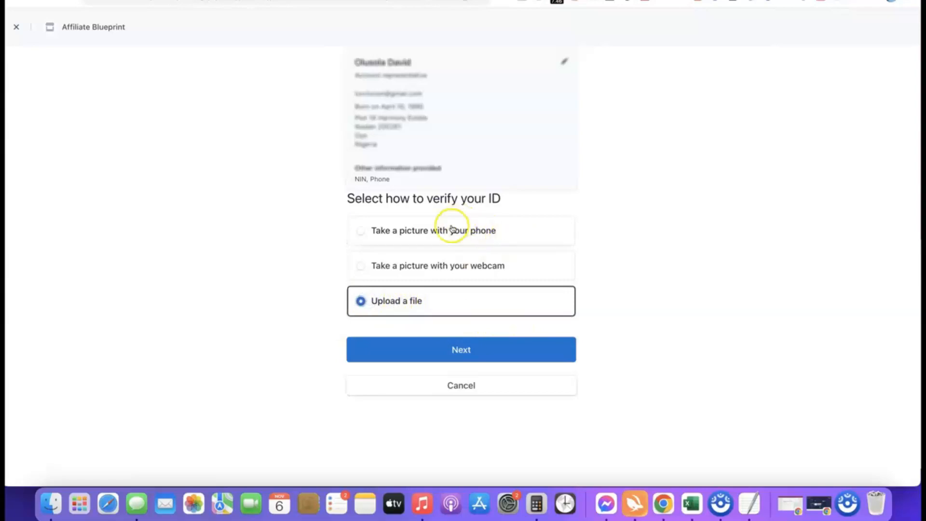
click(458, 349)
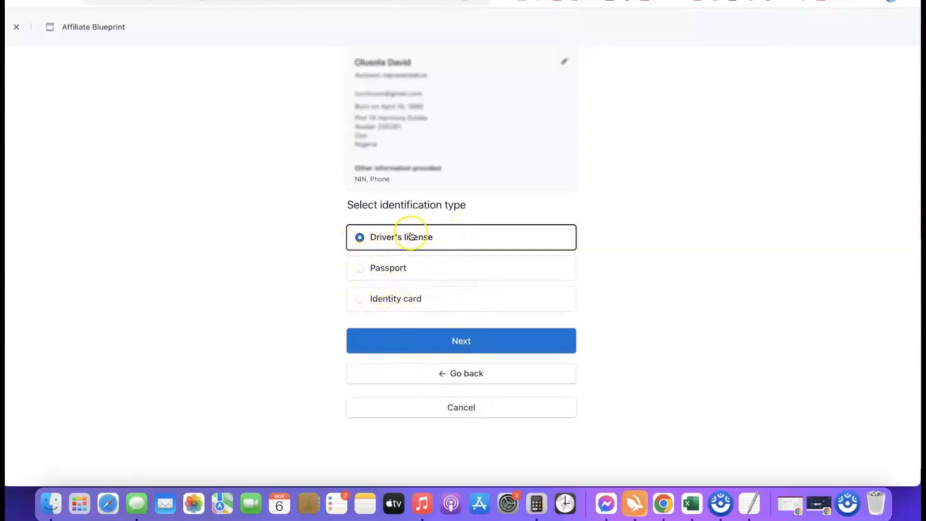
click(462, 343)
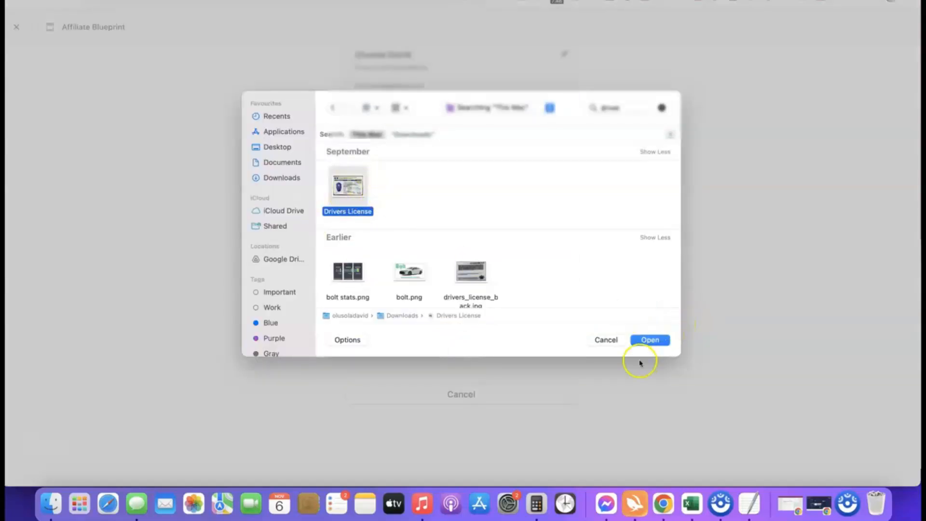
click(650, 340)
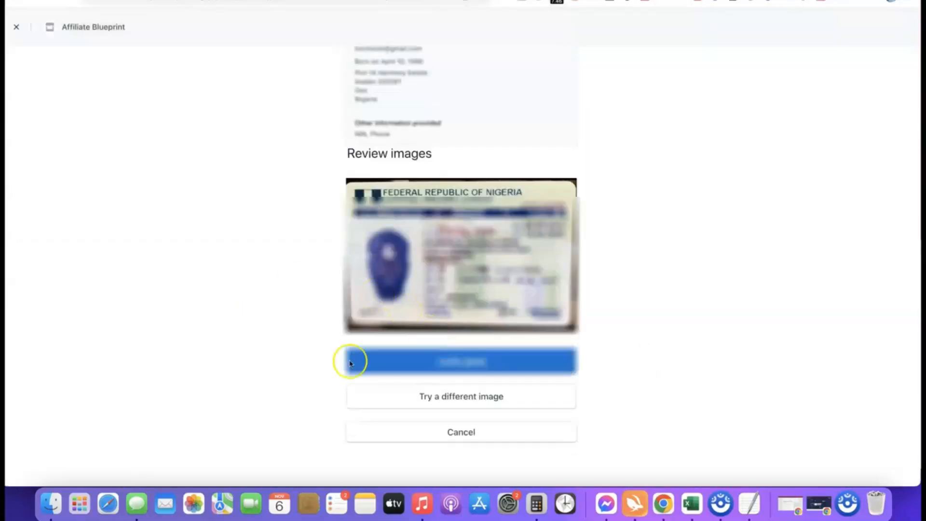
click(465, 362)
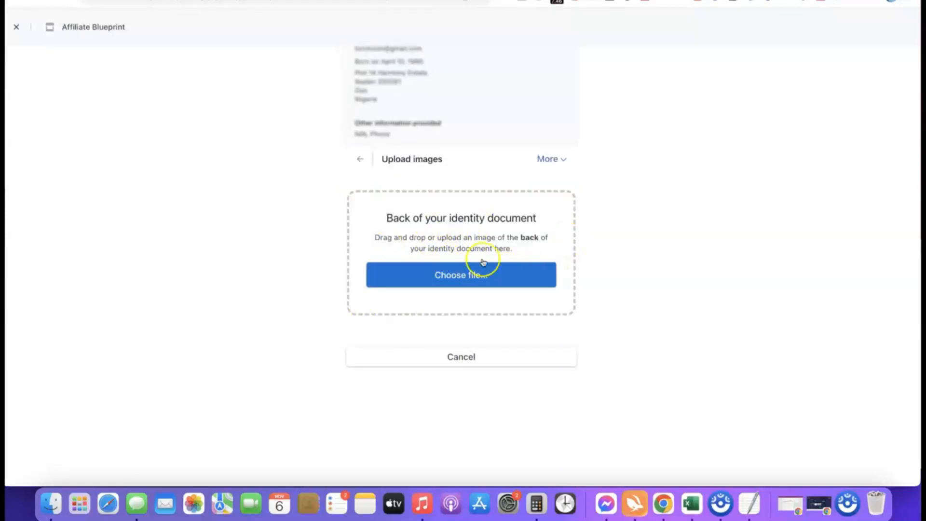
Upload drivers_license_back.jpg as the back of the identity document, continue with that image anyway, and return to the dashboard
click(460, 275)
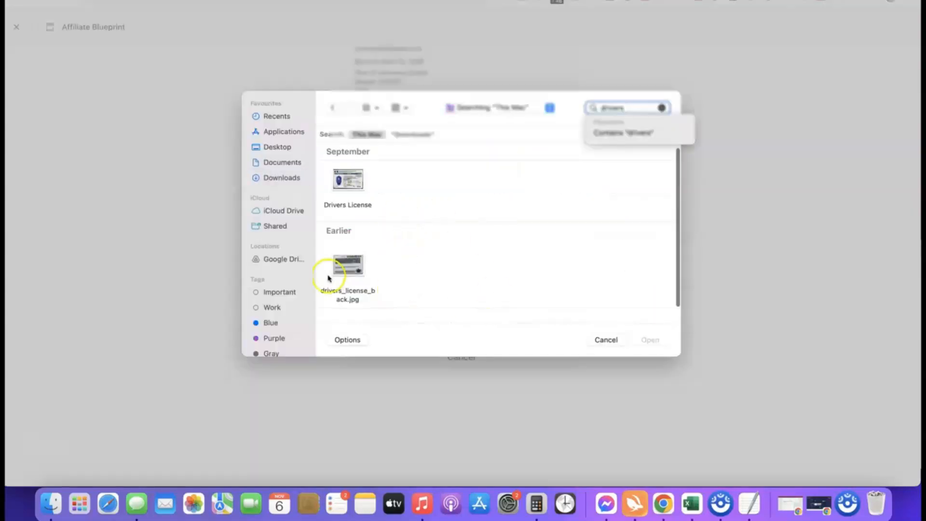
click(348, 264)
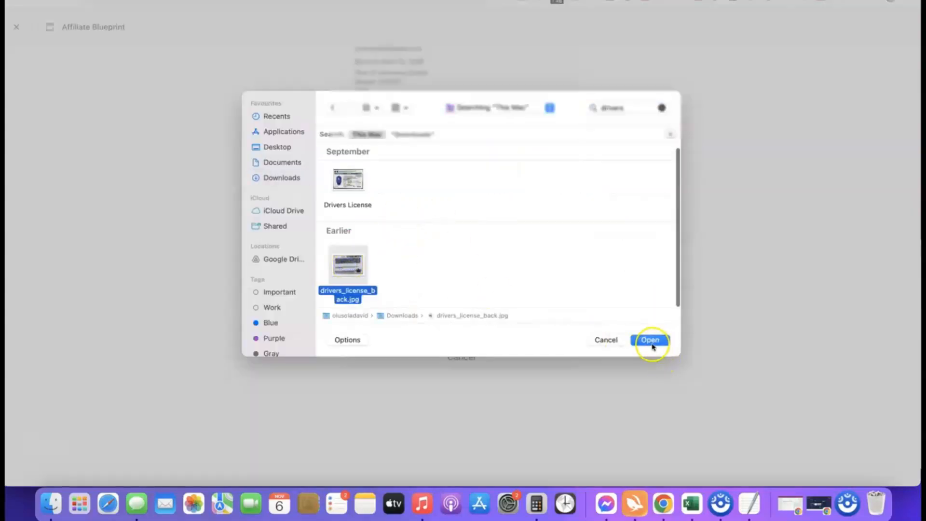
click(650, 340)
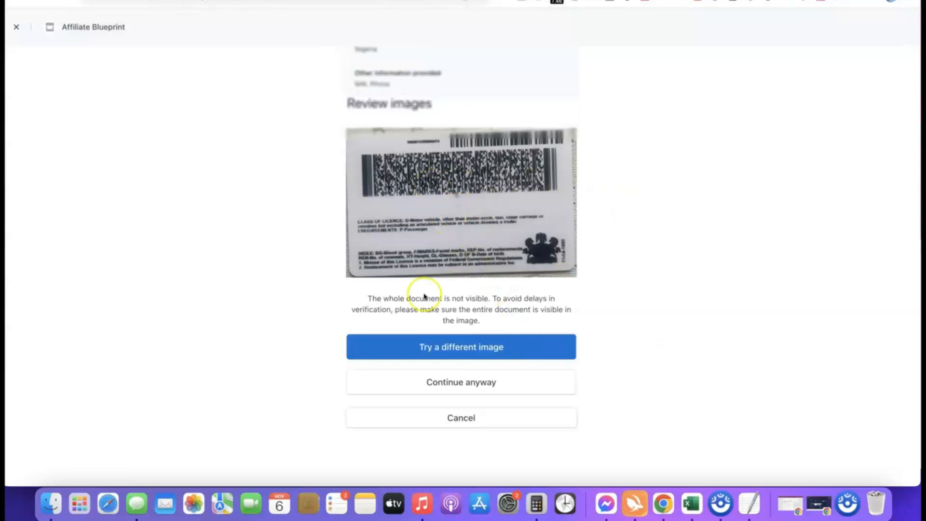
click(456, 381)
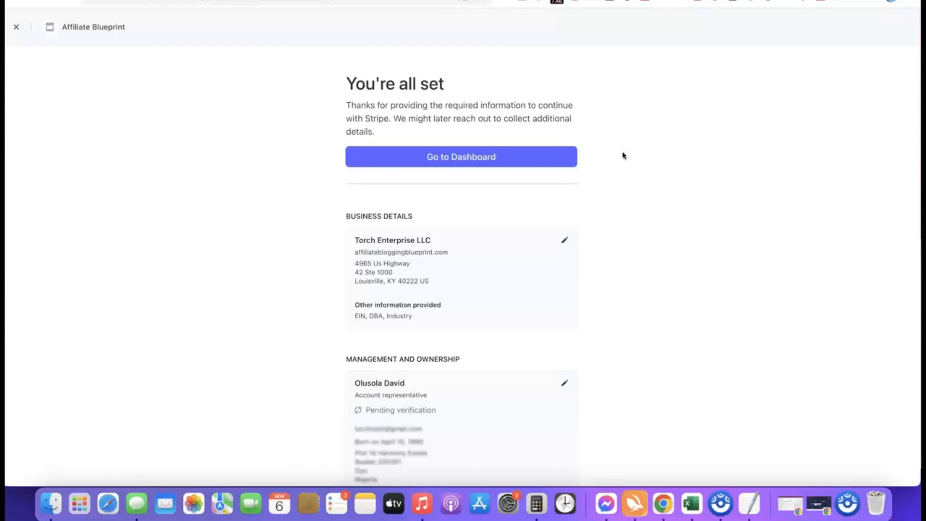
click(460, 156)
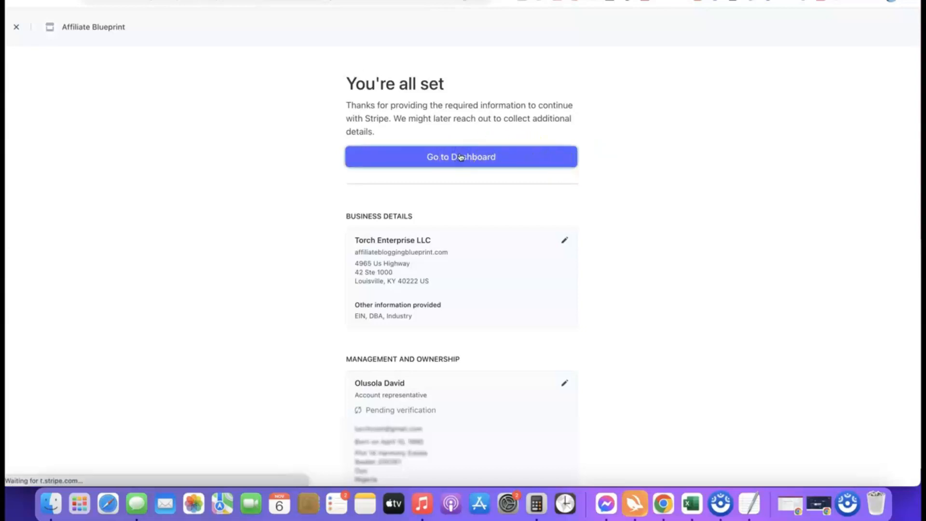